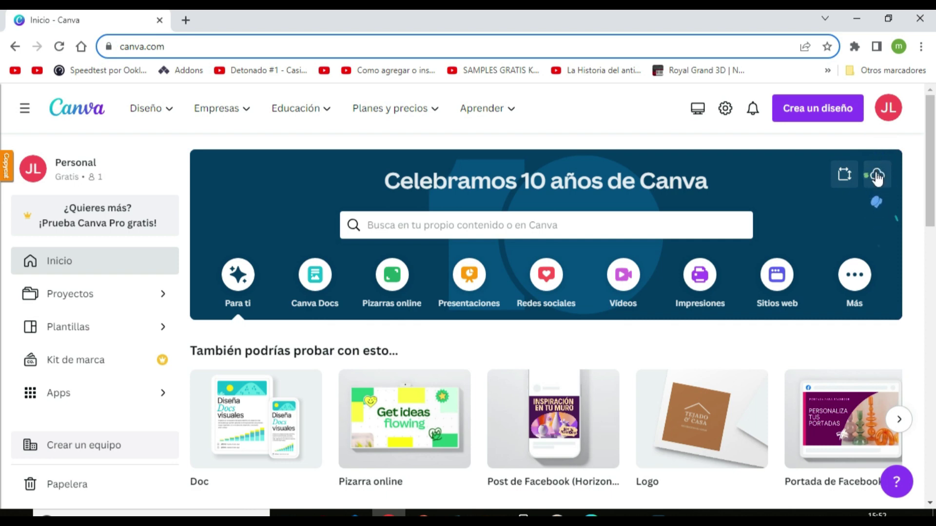
Step: Upload 'caja la granja de zenon.pptx' from Respaldo (D:) > johanna into Canva
click(876, 176)
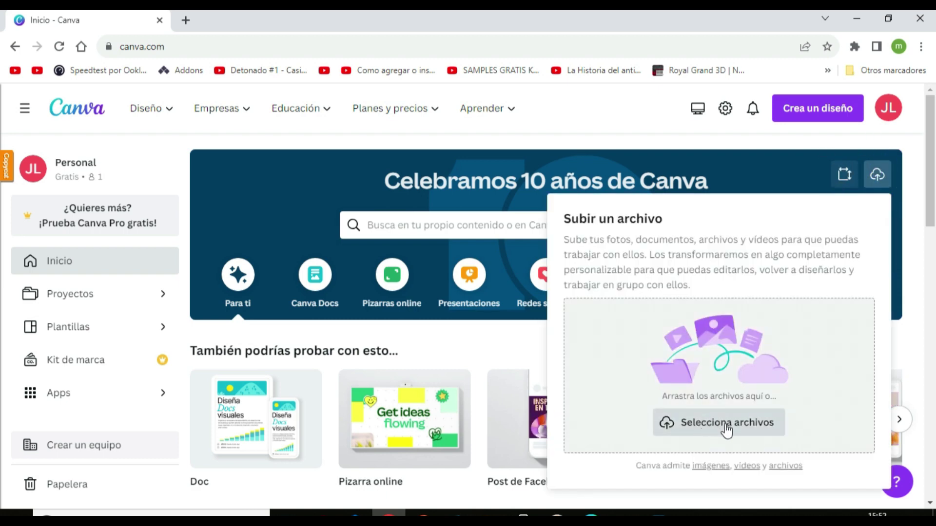
click(727, 428)
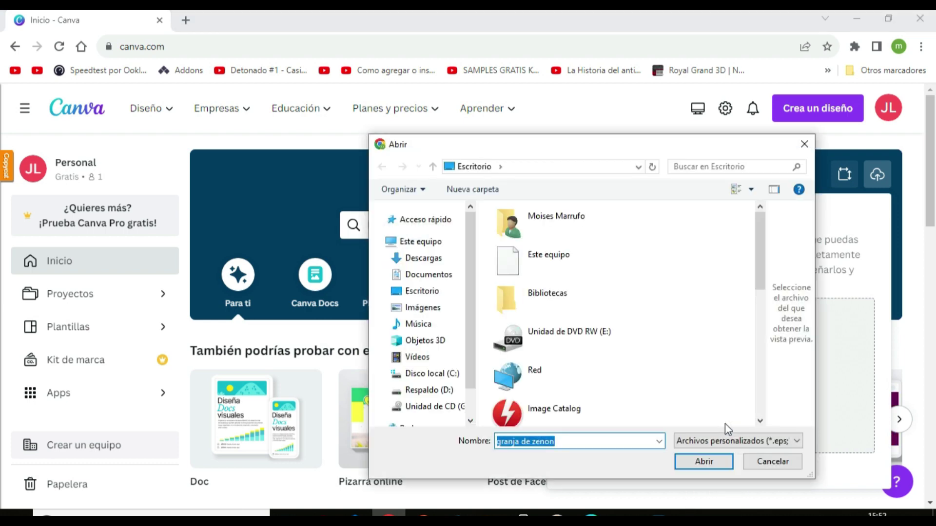
click(439, 391)
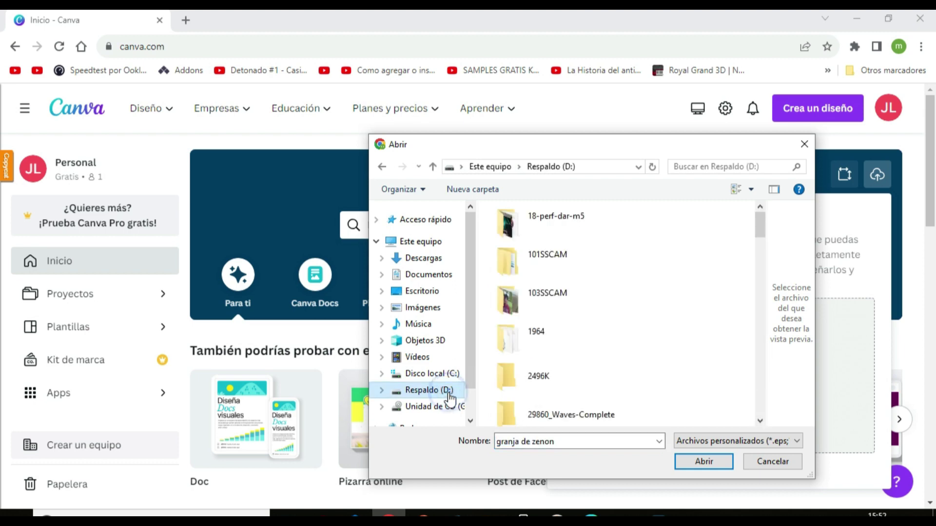
scroll(678, 399, down, 5)
scroll(673, 397, down, 5)
scroll(672, 396, down, 5)
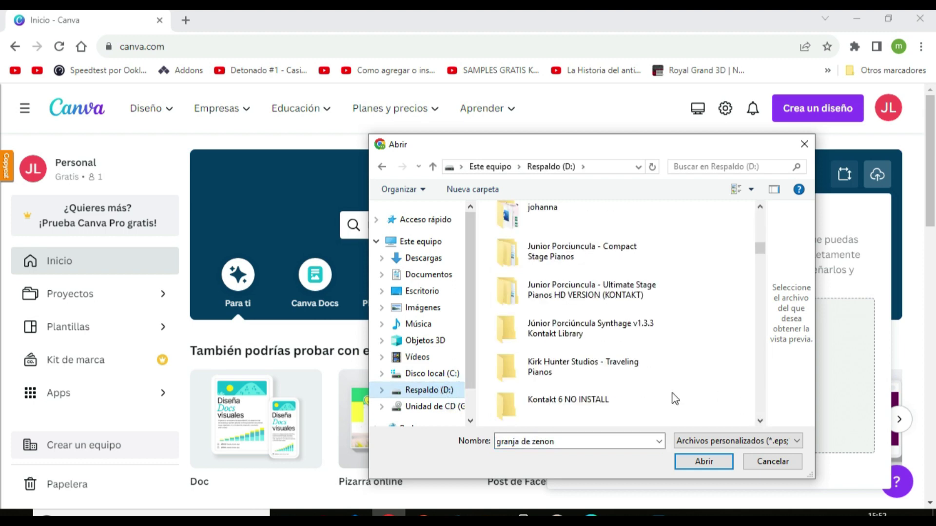
double_click(564, 209)
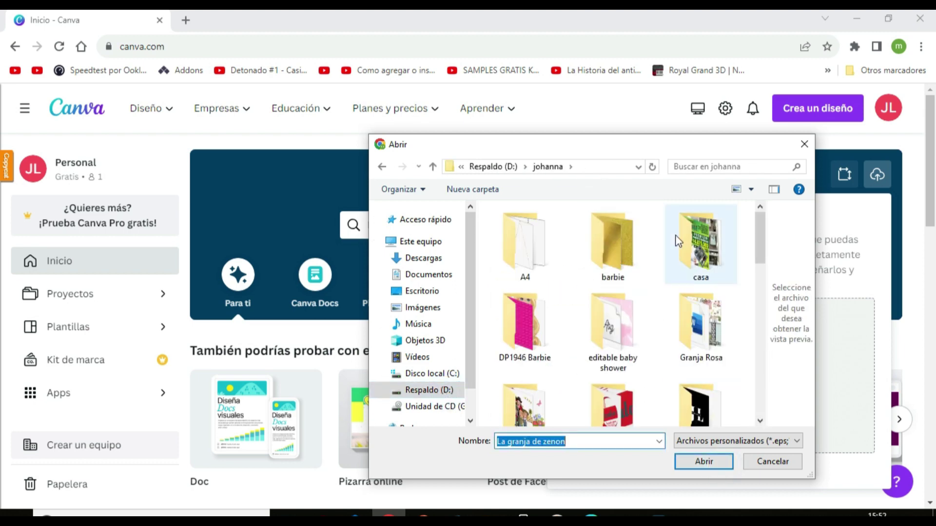
scroll(663, 392, down, 5)
scroll(702, 370, down, 3)
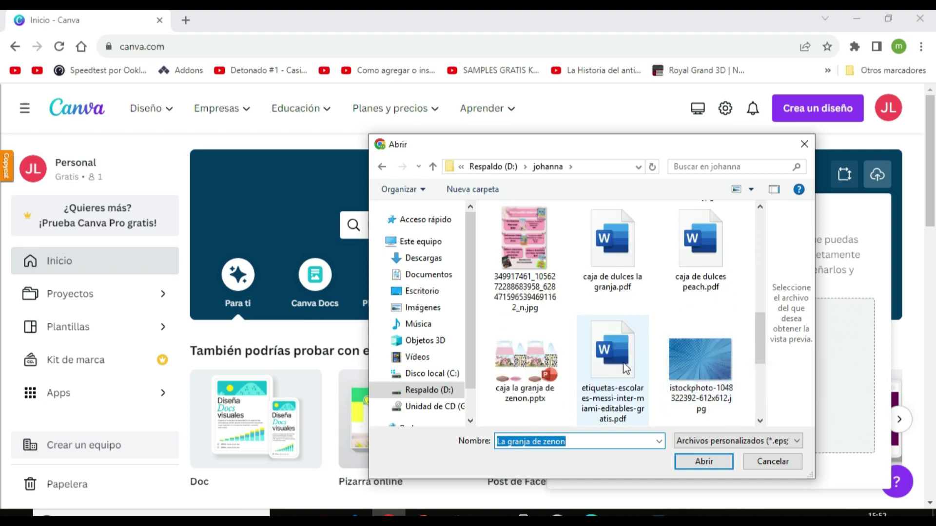
mouse_move(524, 362)
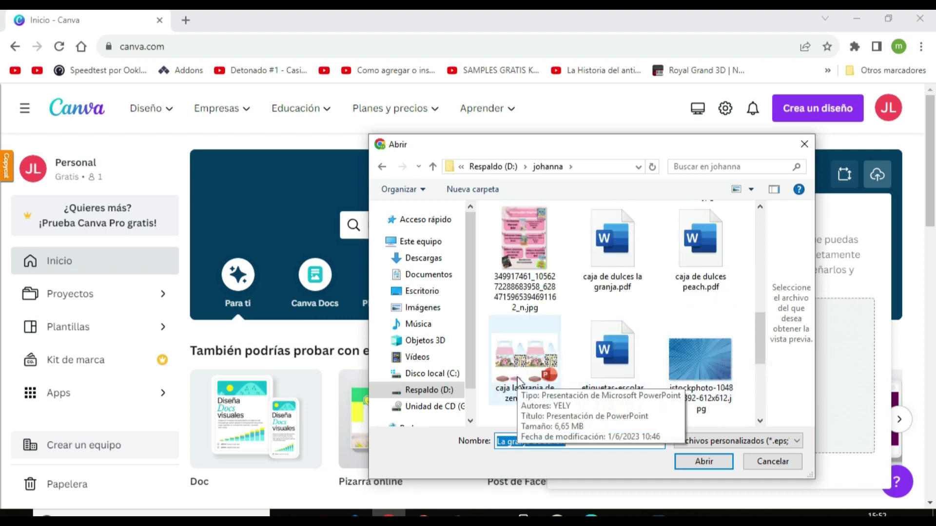
click(518, 381)
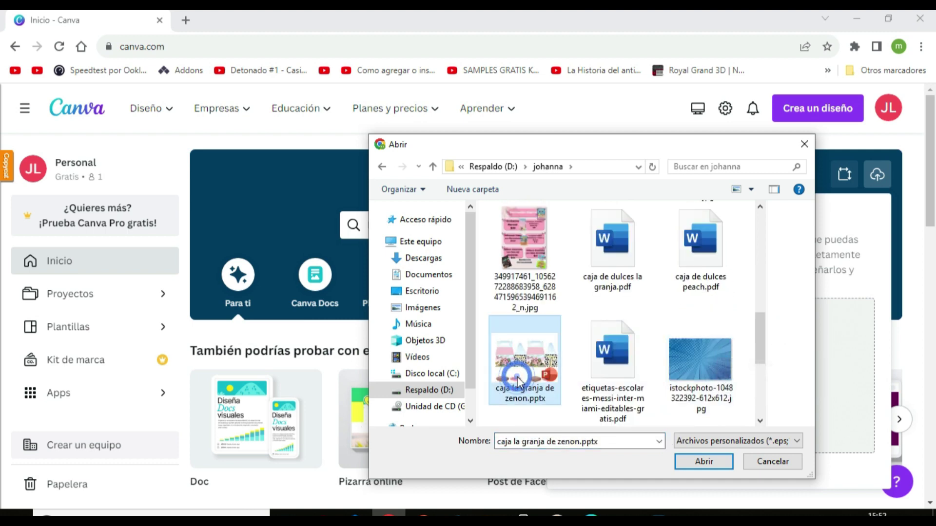
click(713, 463)
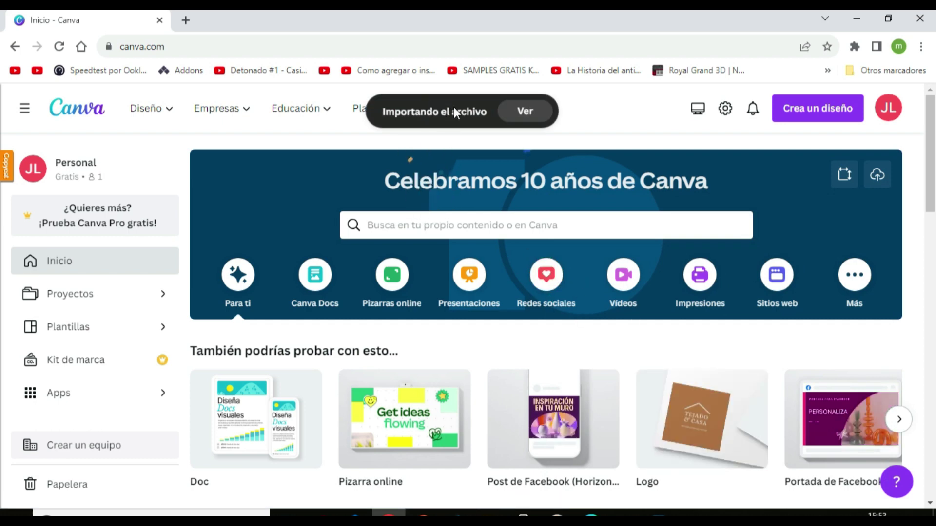
Step: Zoom in on the imported design's two farm-themed box templates
scroll(488, 205, down, 5)
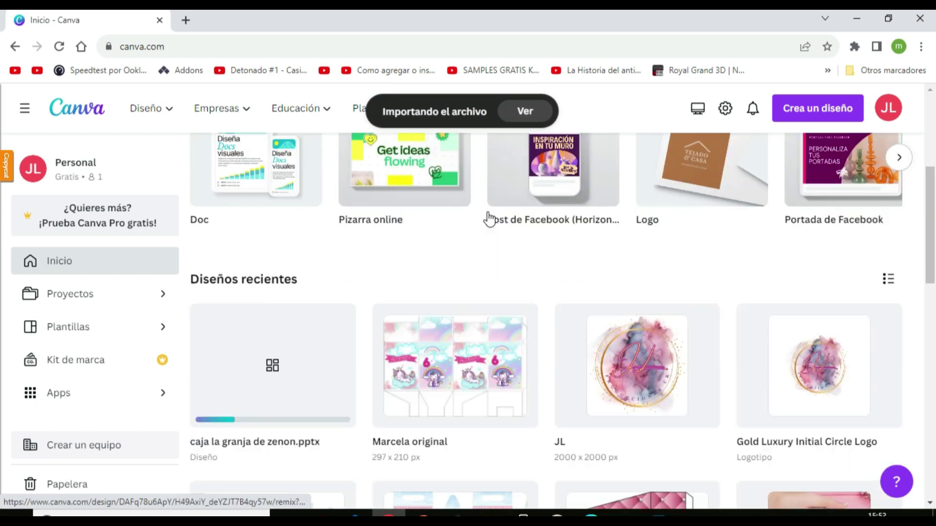
scroll(478, 256, down, 4)
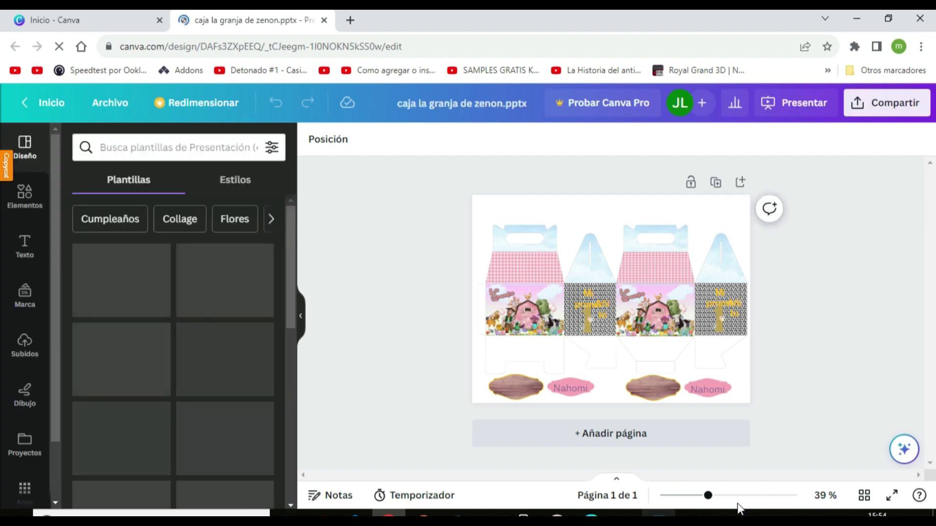
drag(707, 500, 721, 508)
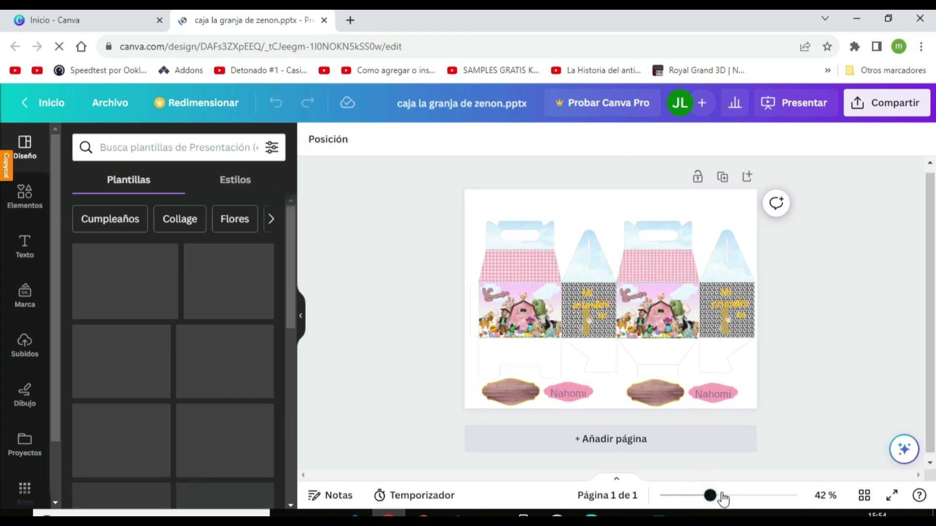
drag(709, 500, 727, 498)
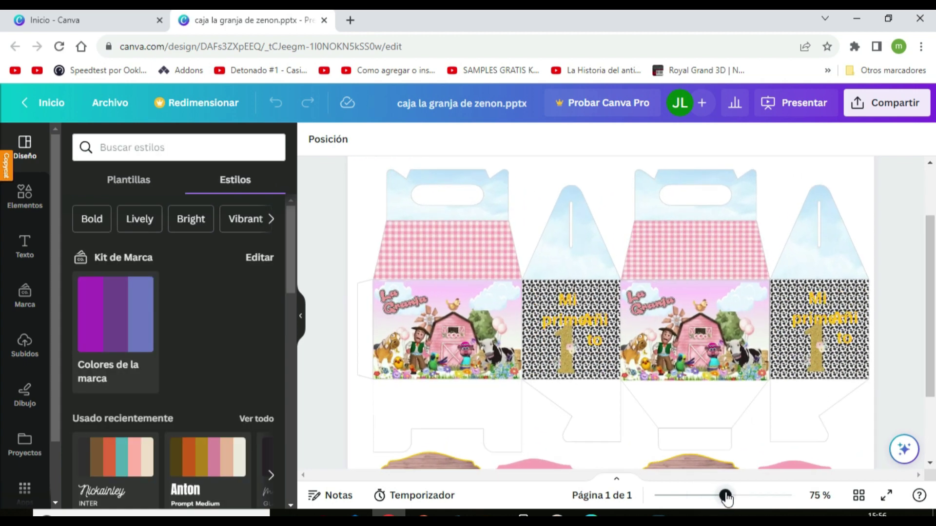
drag(726, 497, 721, 496)
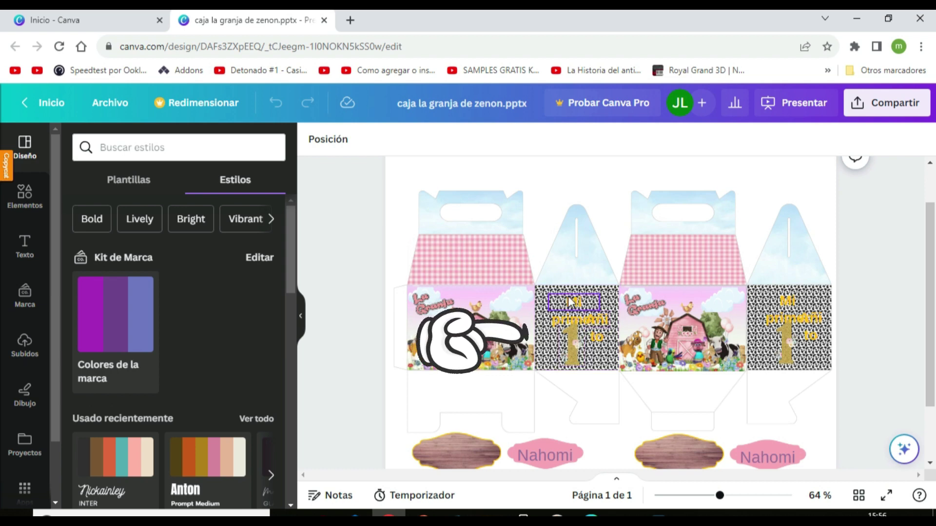
Step: Crop the first box's cow-print panel so the spot pattern appears larger
click(547, 352)
click(547, 352)
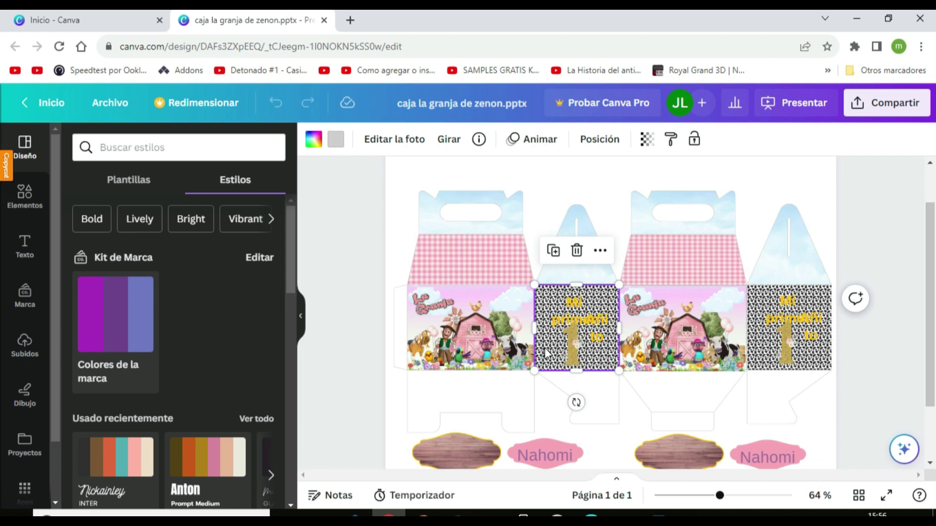
double_click(606, 352)
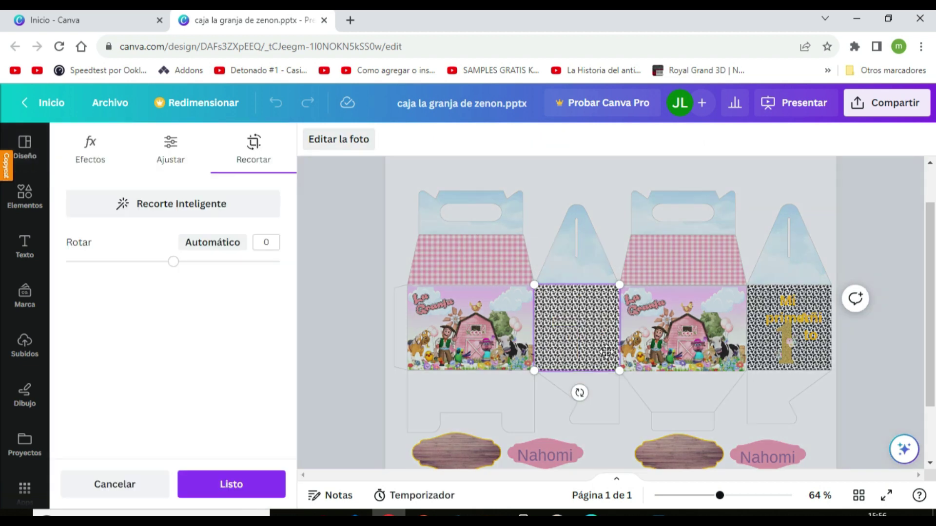
drag(607, 355, 601, 355)
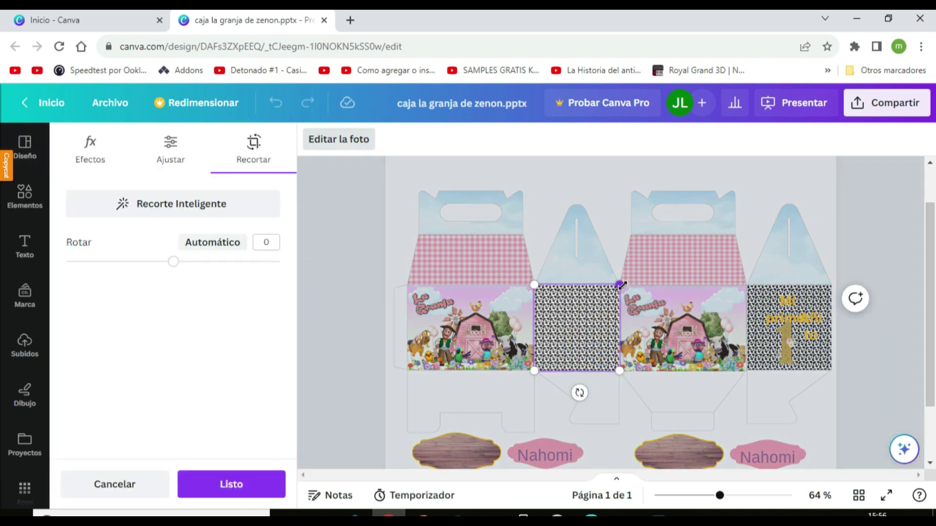
drag(620, 284, 690, 237)
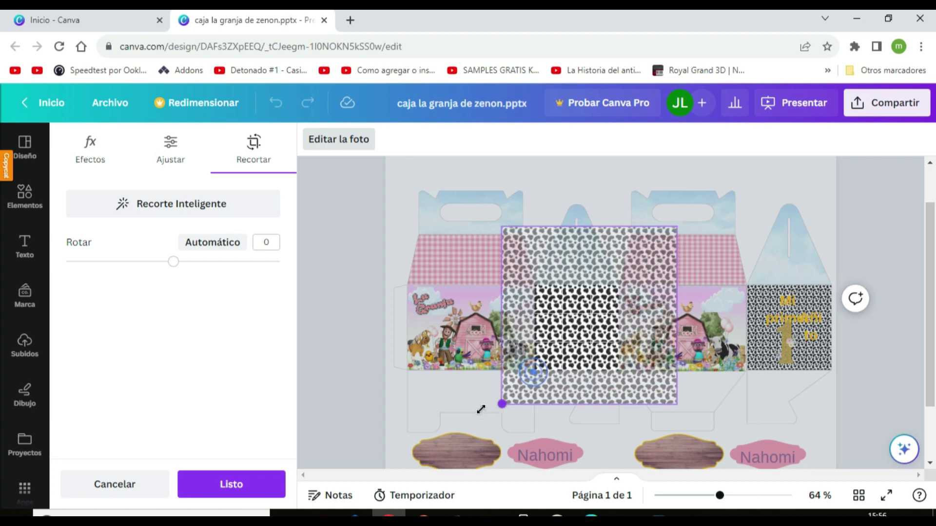
drag(534, 371, 423, 436)
click(359, 373)
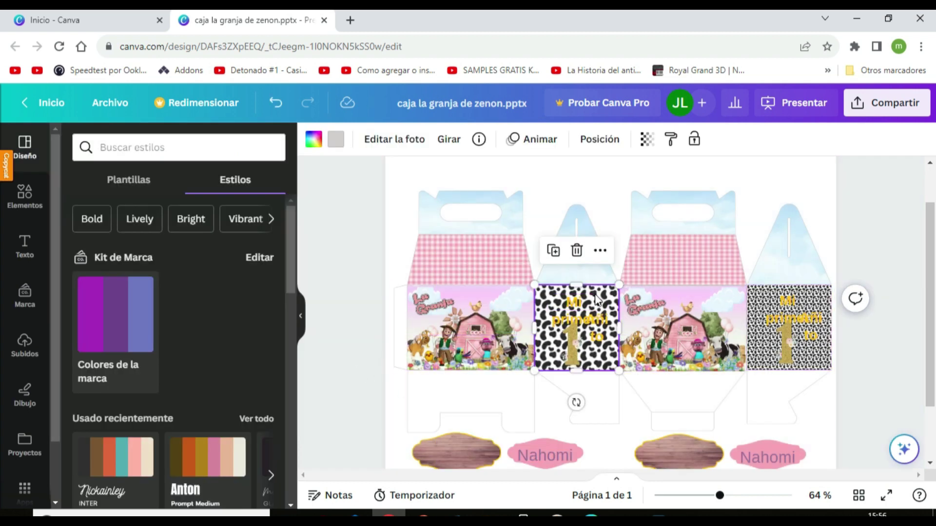
Step: Give the 'Mi primer' text a pink Contorno outline with thickness 109
click(577, 306)
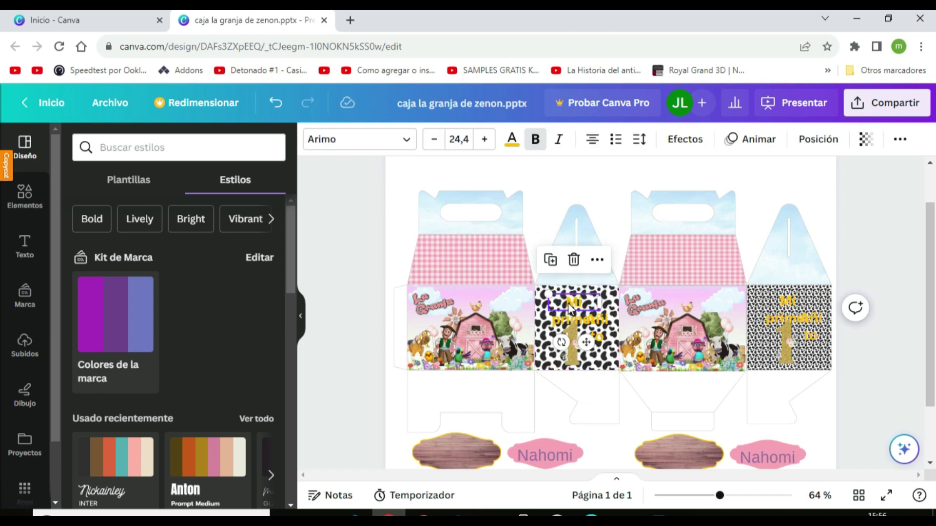
double_click(571, 309)
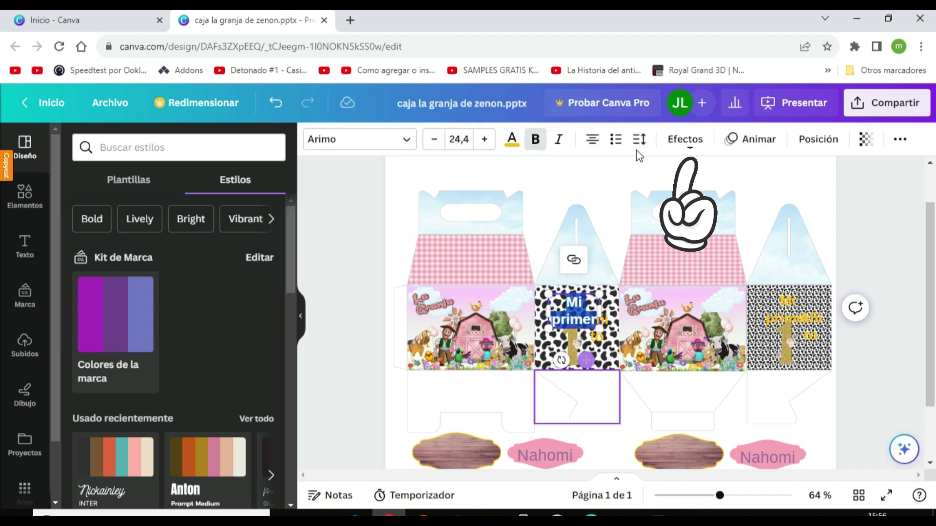
click(690, 140)
click(236, 307)
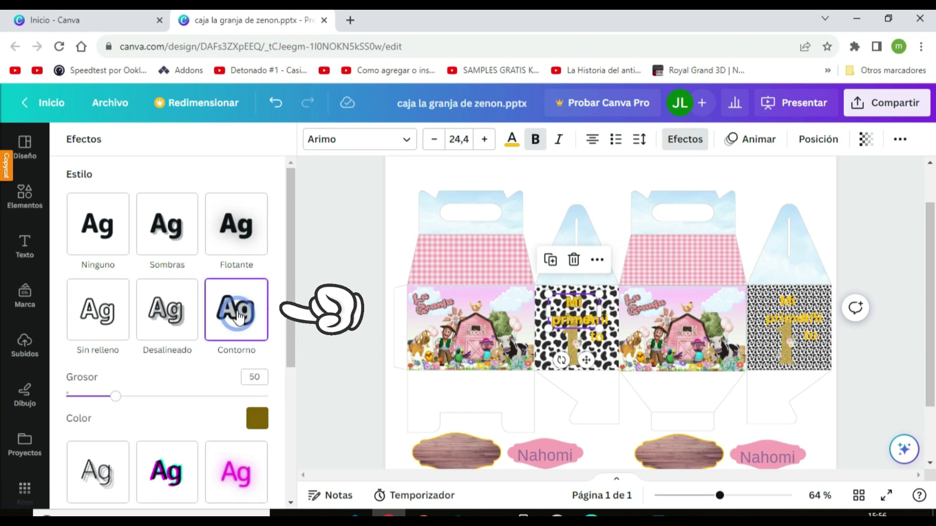
click(257, 418)
click(177, 289)
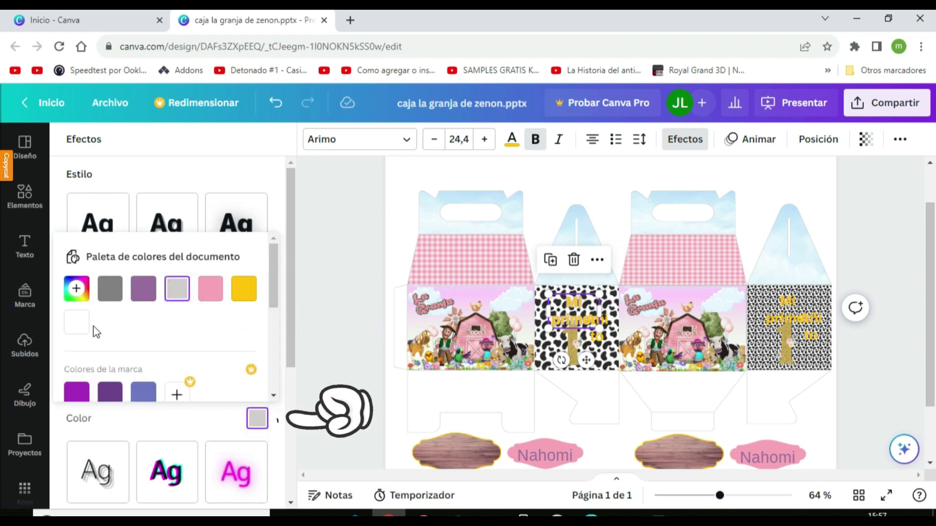
click(76, 323)
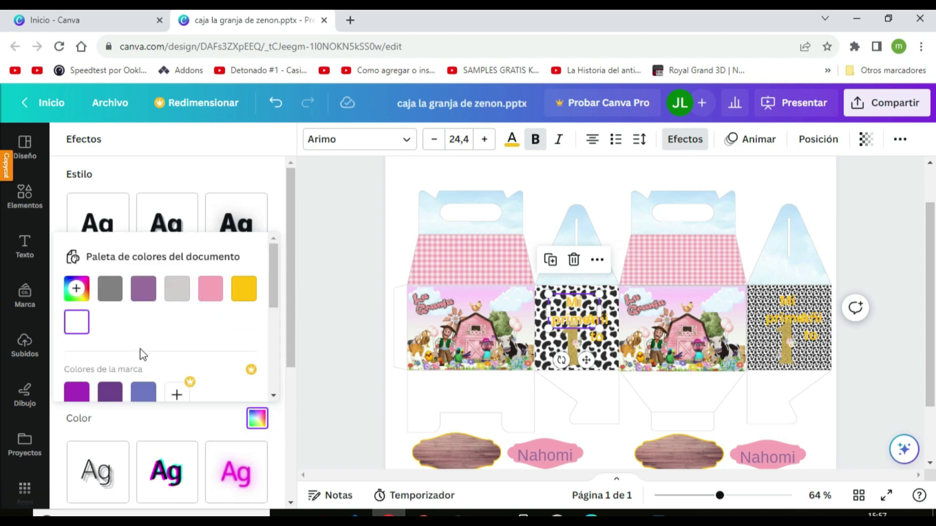
click(211, 293)
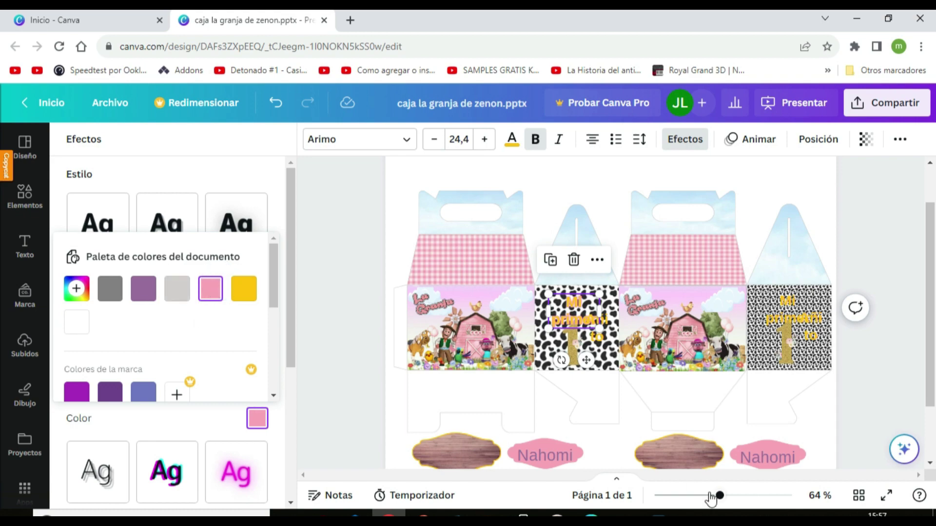
drag(721, 495, 760, 496)
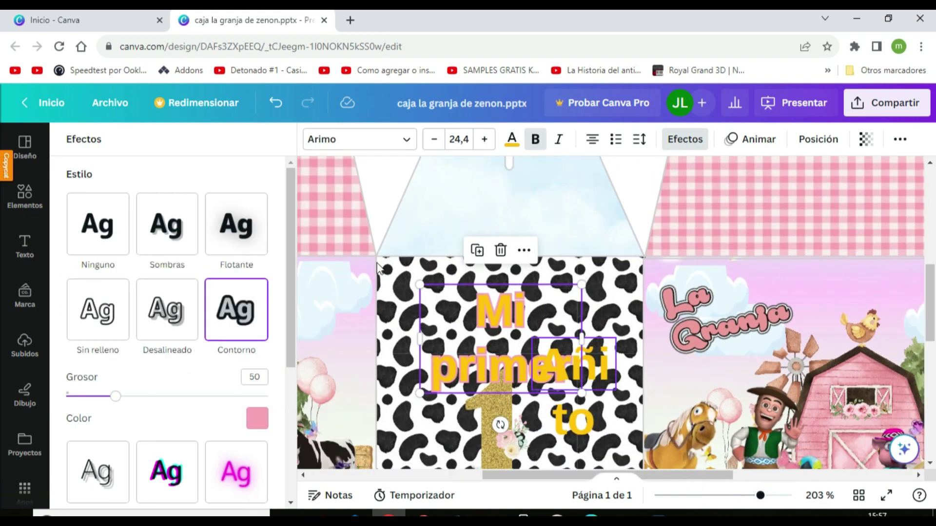
drag(115, 396, 176, 402)
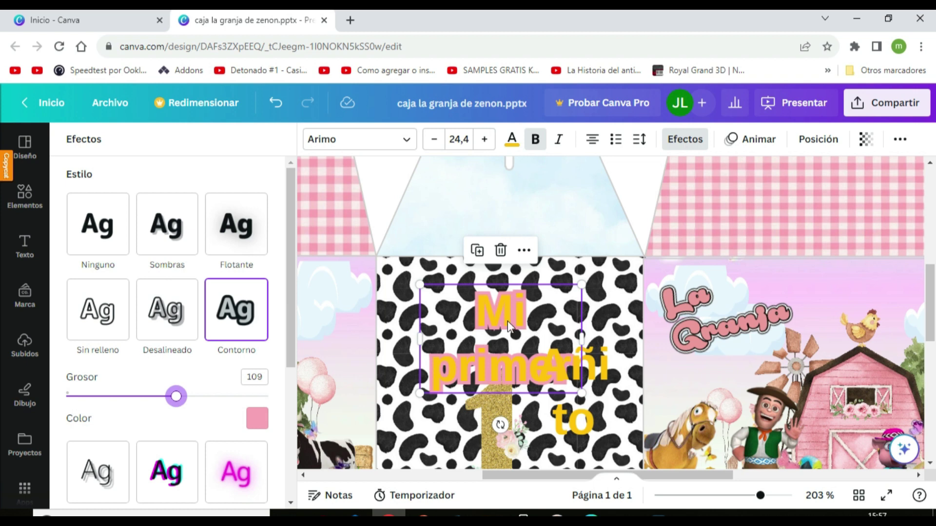
Step: Widen the 'Mi primer' text box to fit one line and shift it left
double_click(508, 326)
drag(582, 337, 654, 336)
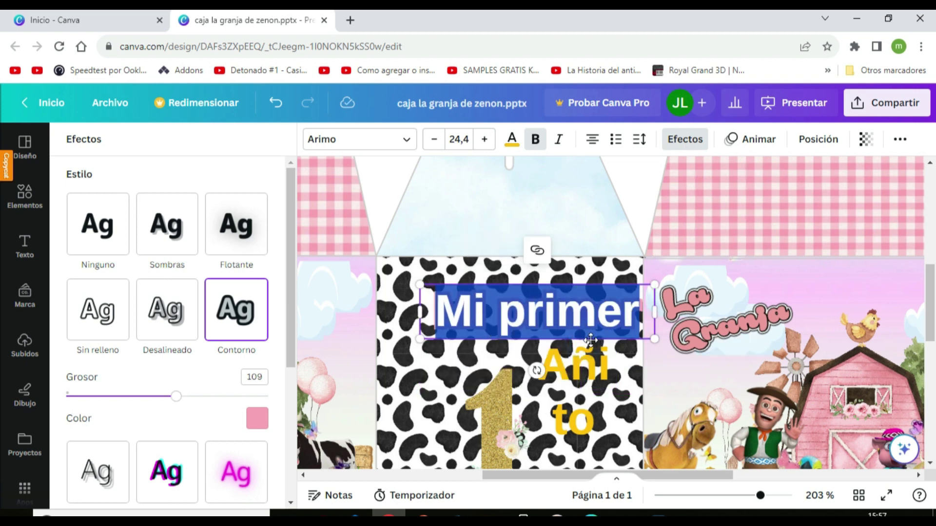
drag(590, 340, 558, 340)
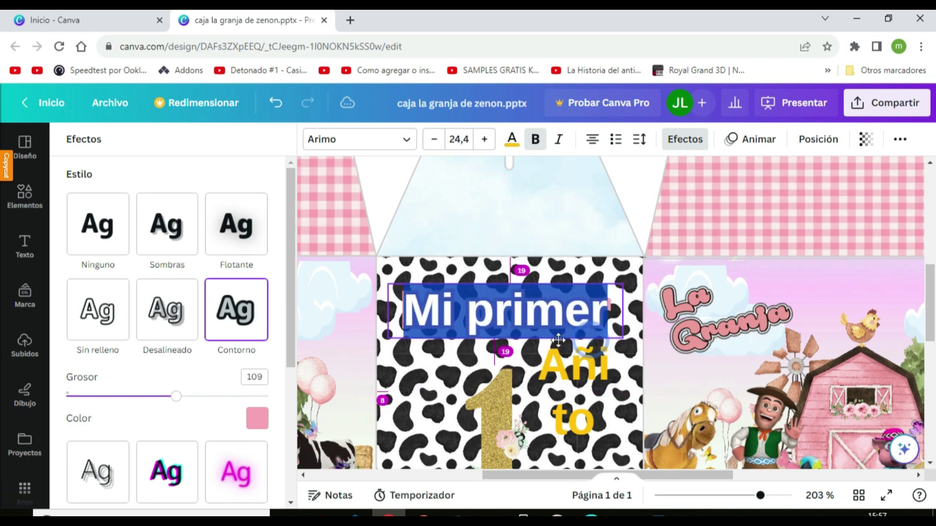
Step: Change the 'Mi primer' font to Bright Sunshine
click(406, 145)
scroll(117, 383, down, 4)
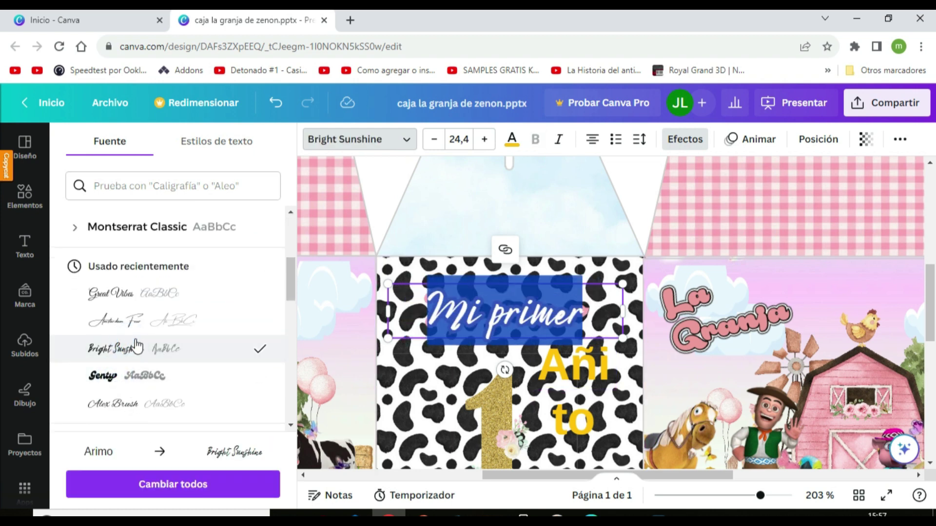
click(370, 204)
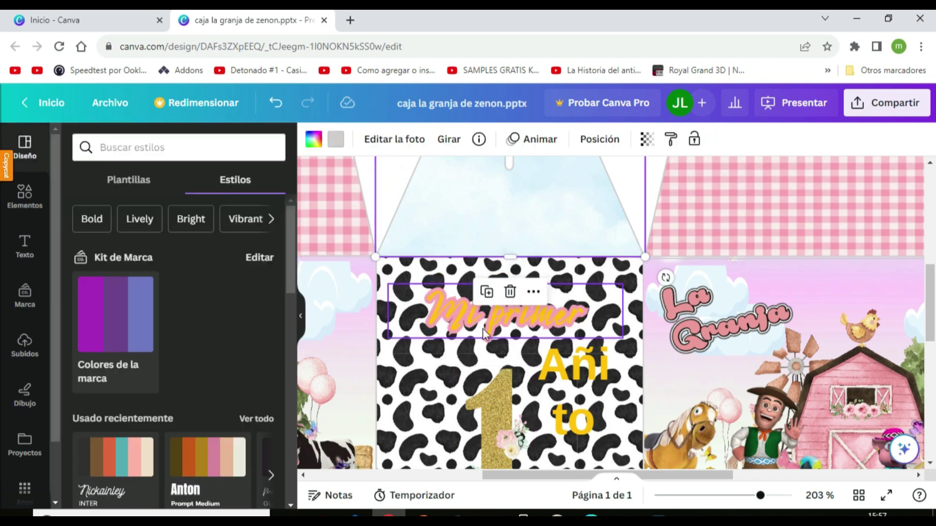
Step: Make the 'Mi primer' outline white and zoom out to about 91%
click(428, 328)
double_click(437, 312)
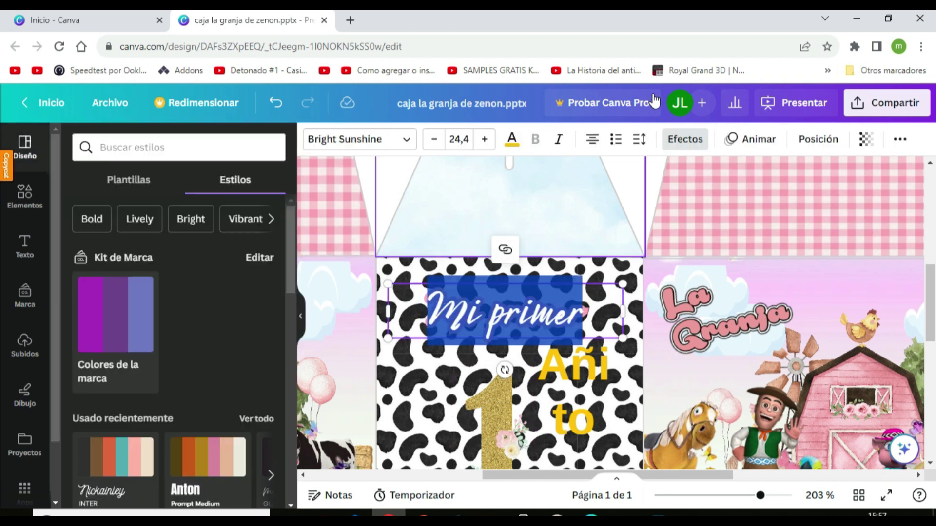
click(683, 141)
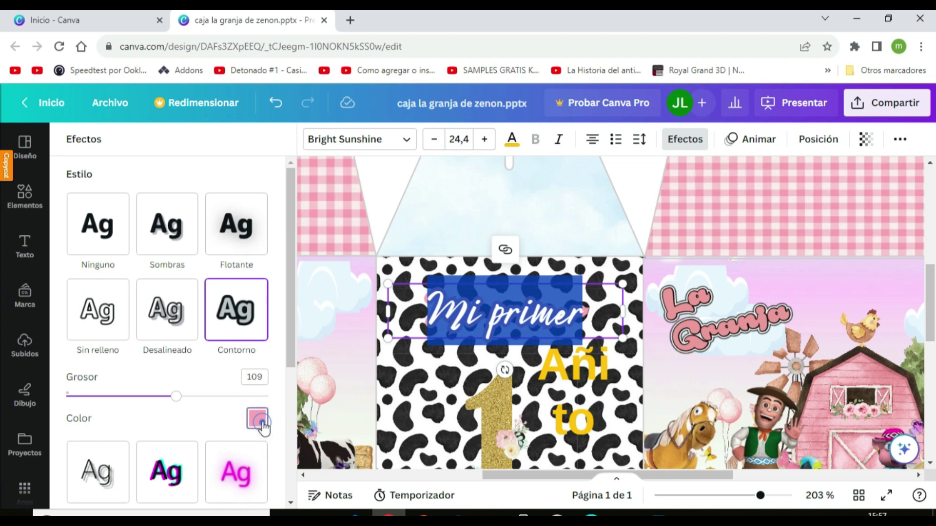
click(260, 422)
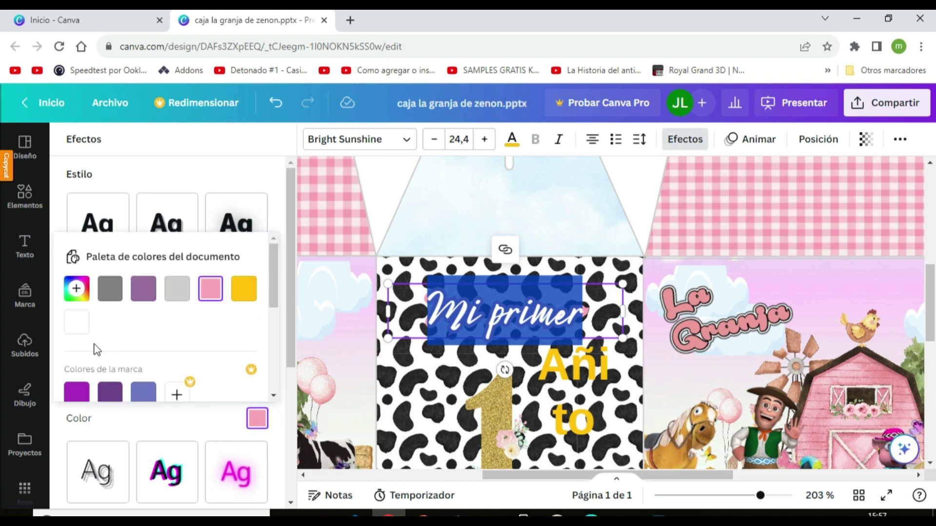
click(76, 328)
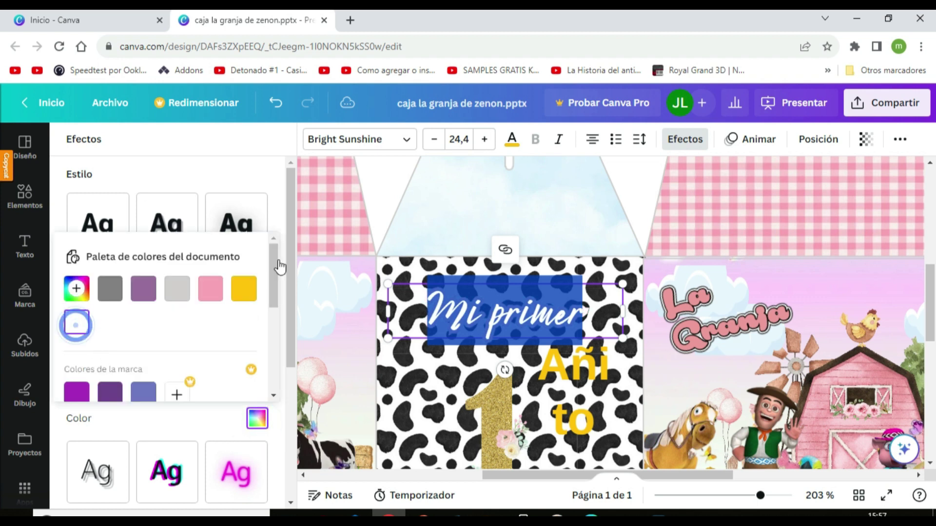
click(382, 191)
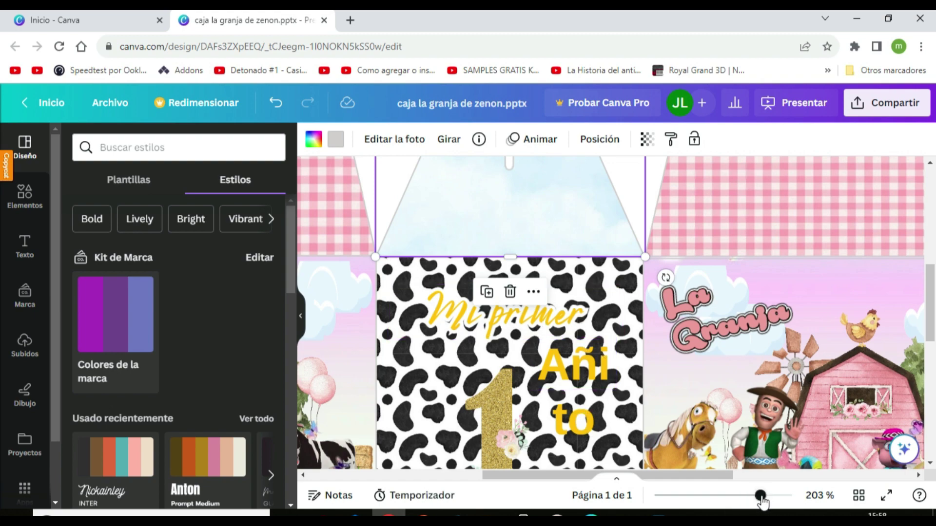
drag(761, 496, 733, 496)
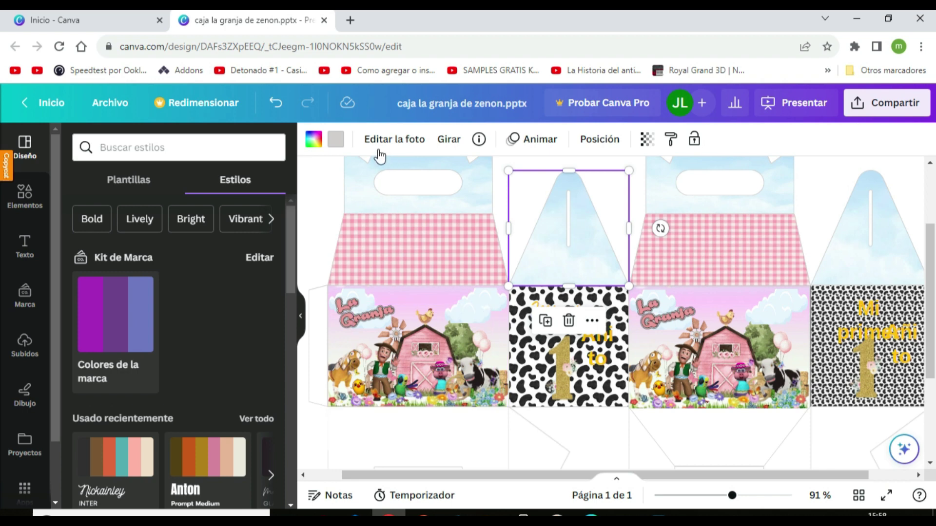
Step: Remove the sky and pink gingham images from their frames, keeping the empty frames
click(362, 198)
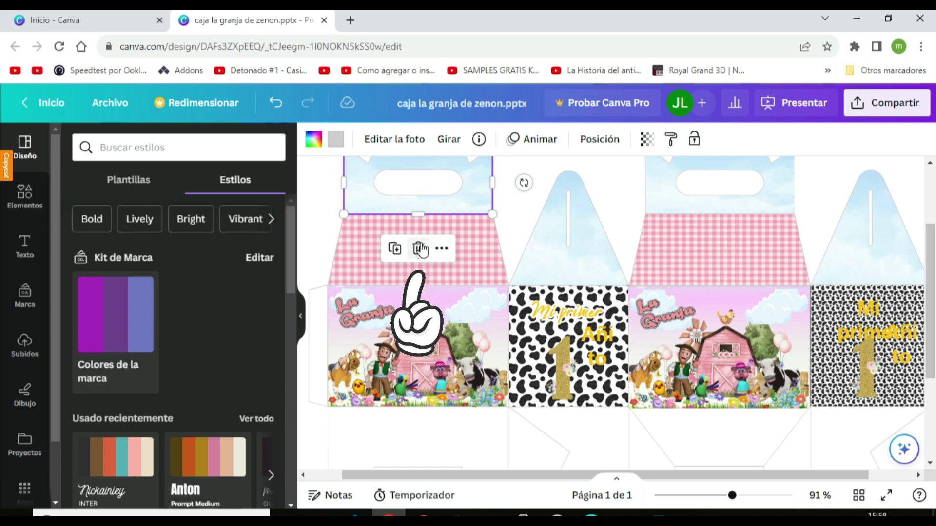
click(418, 249)
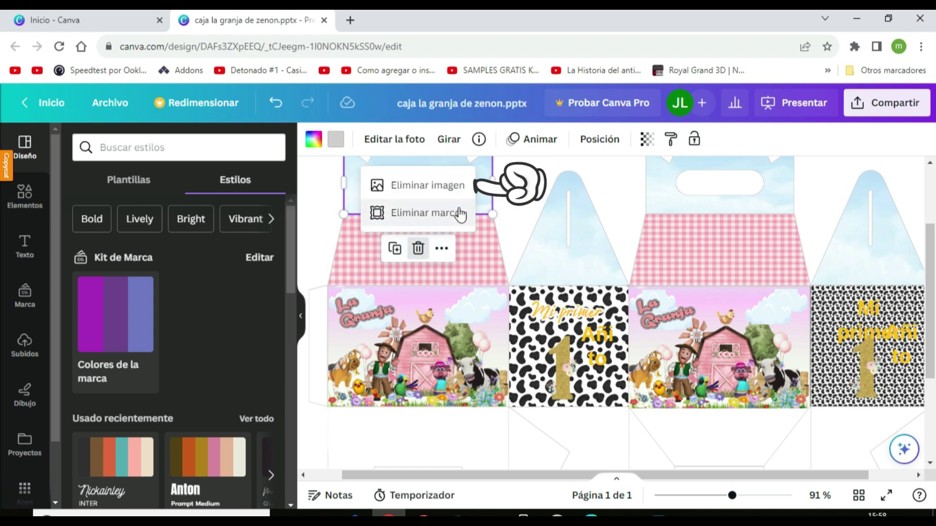
click(448, 192)
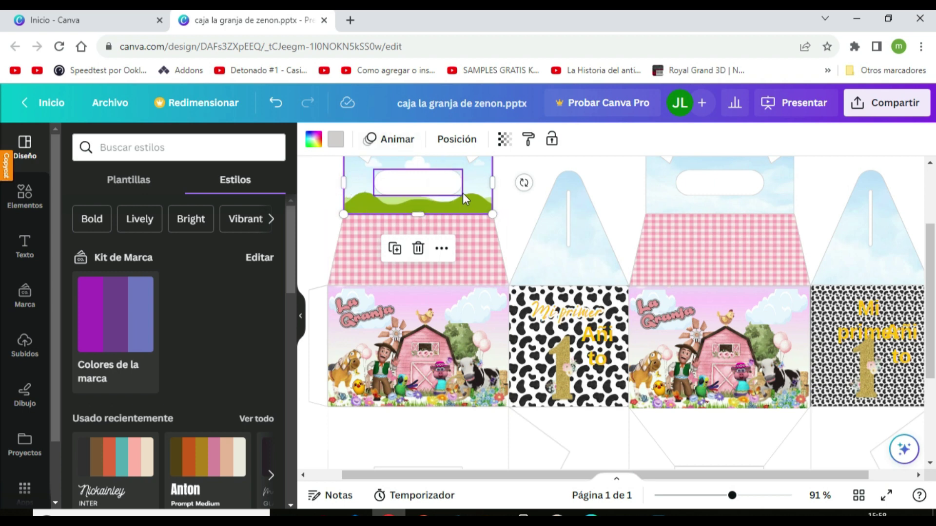
click(491, 266)
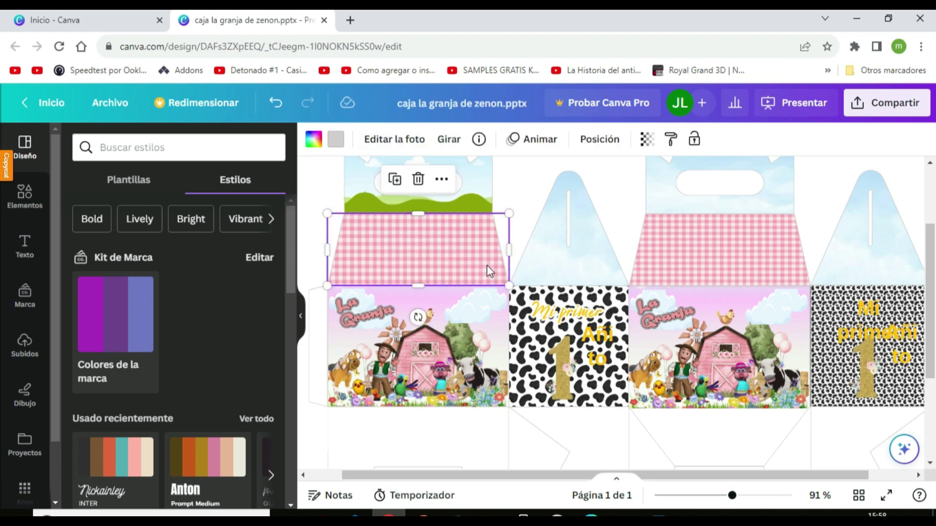
click(419, 179)
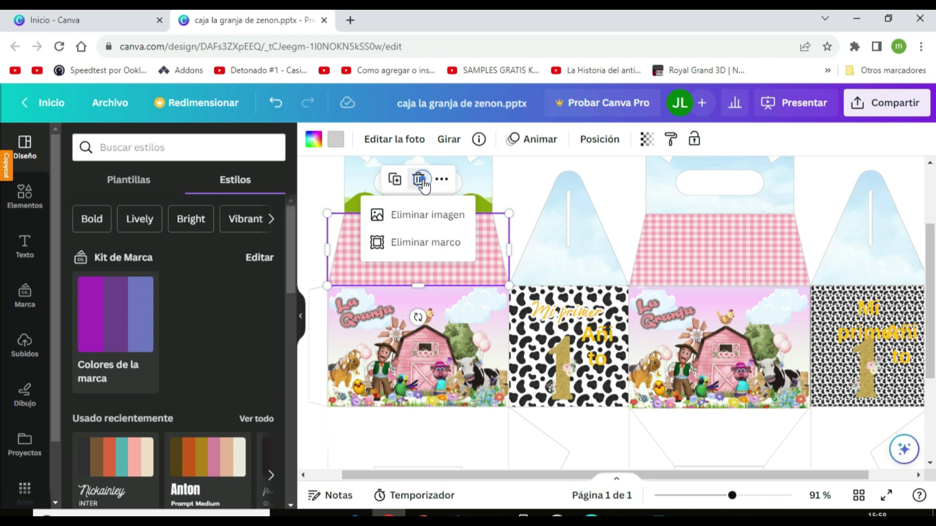
click(427, 217)
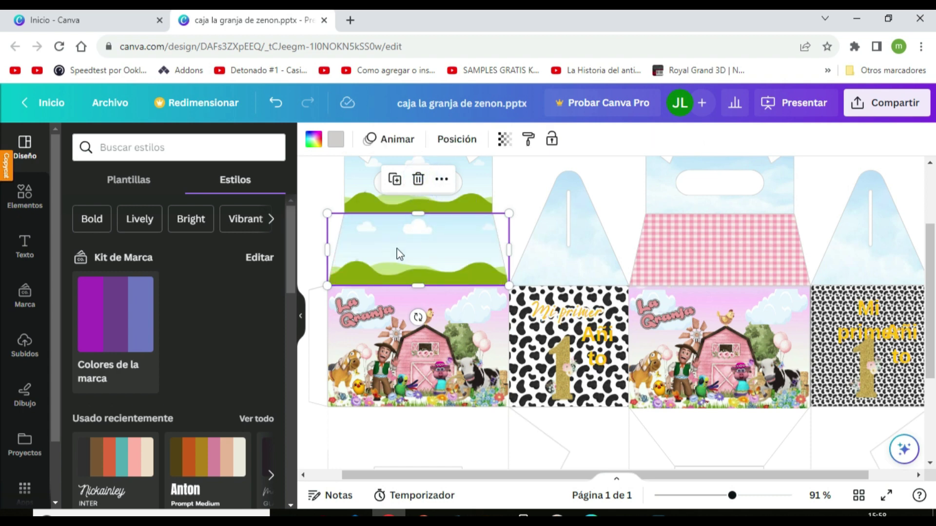
Step: Delete the La Granja title, barn scene, farm figures and pink frame image
click(460, 322)
key(Delete)
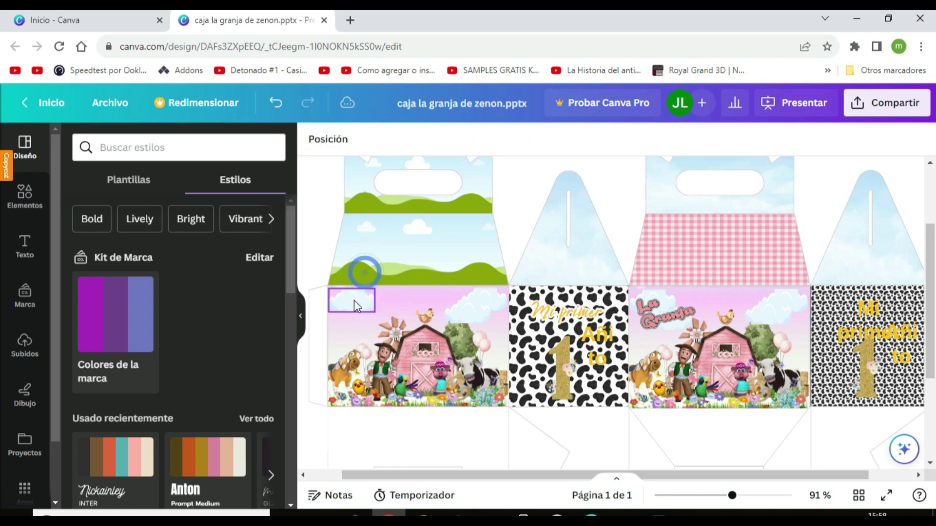
click(468, 317)
click(423, 271)
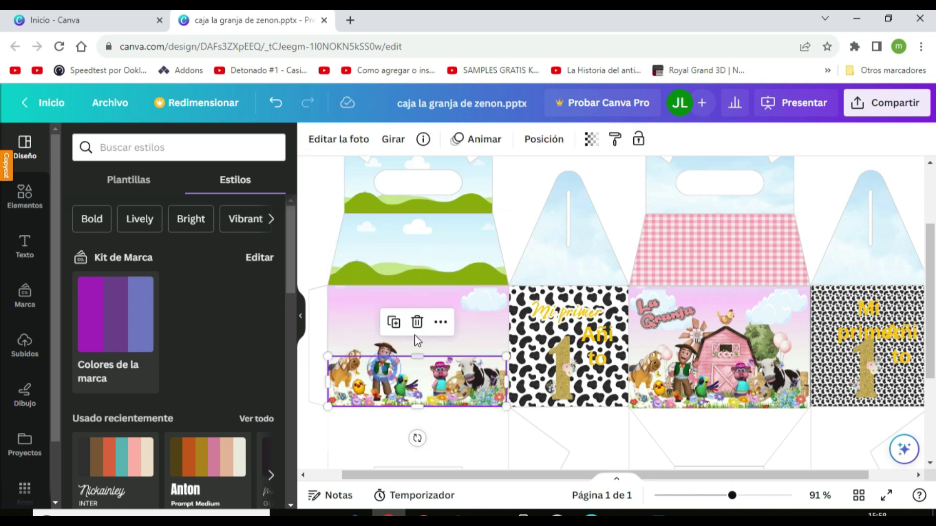
click(415, 320)
click(476, 319)
click(401, 390)
key(Delete)
click(343, 377)
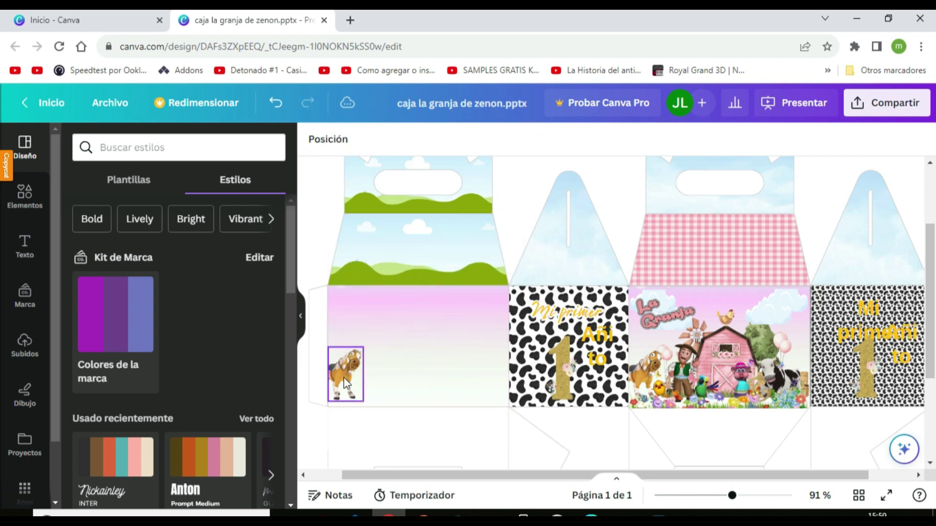
key(Delete)
click(418, 251)
click(418, 185)
Step: Delete the cow-print image and the birthday texts
click(596, 309)
key(Delete)
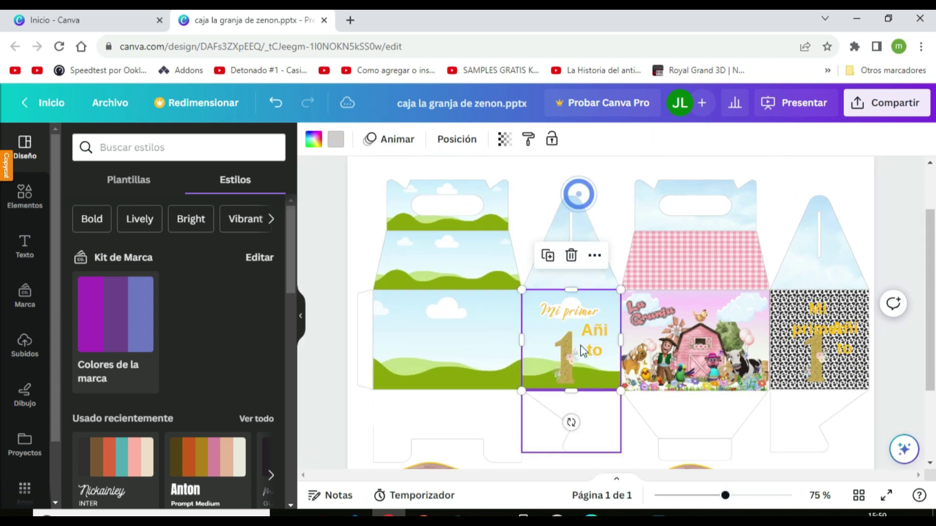
click(591, 334)
key(Delete)
click(574, 271)
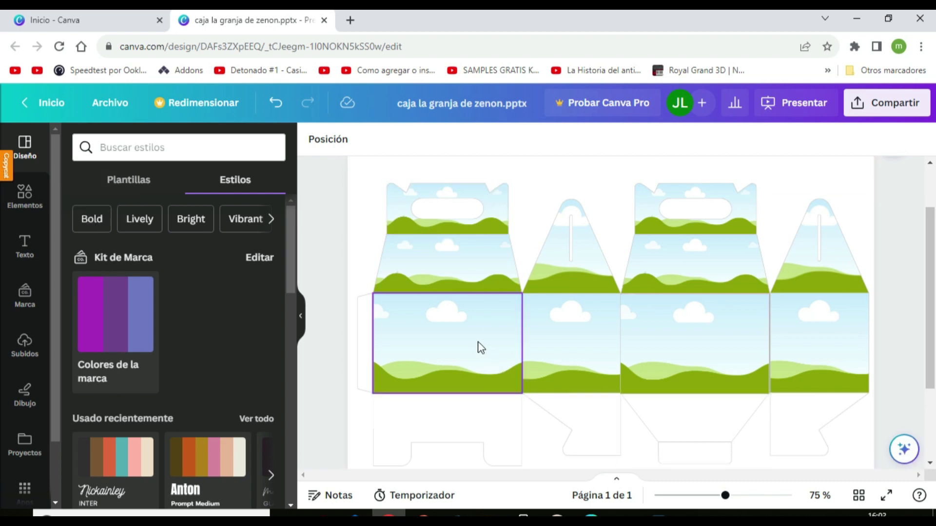
Step: Fill the upper-left trapezoid with pink glitter and the front panel with the pink sunburst
click(29, 347)
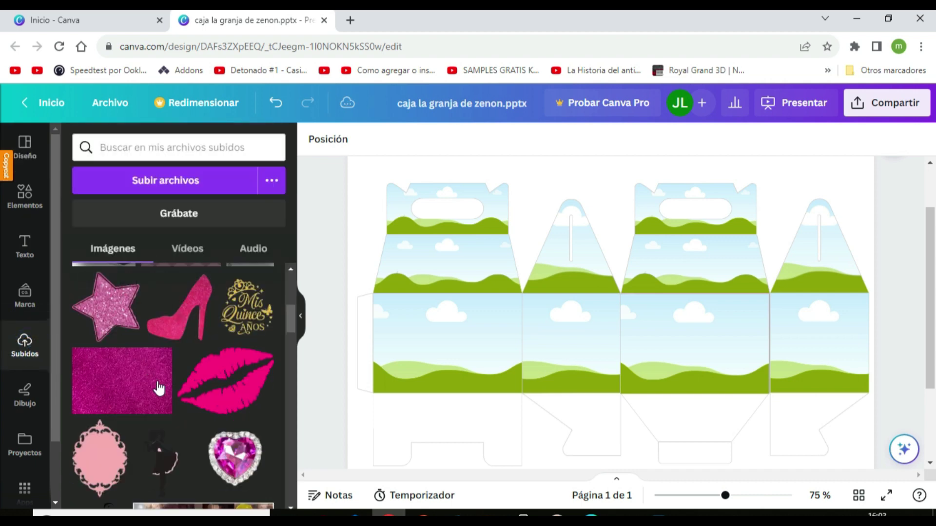
drag(117, 391, 432, 269)
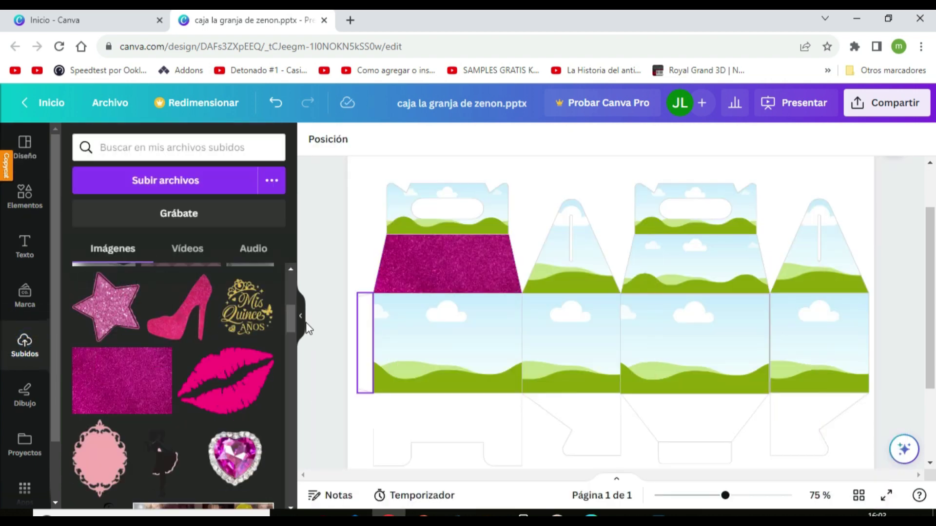
scroll(163, 393, down, 2)
scroll(164, 393, down, 5)
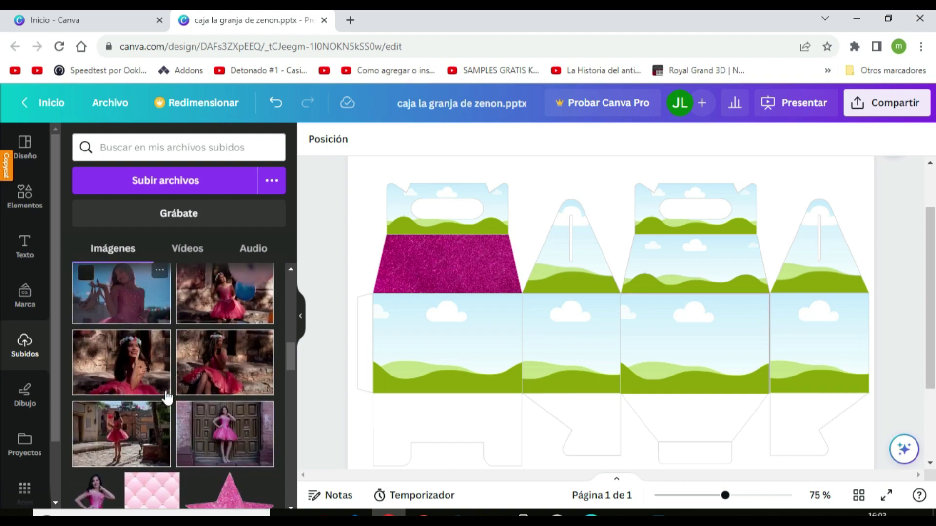
scroll(165, 397, down, 5)
scroll(165, 397, down, 3)
drag(252, 298, 424, 355)
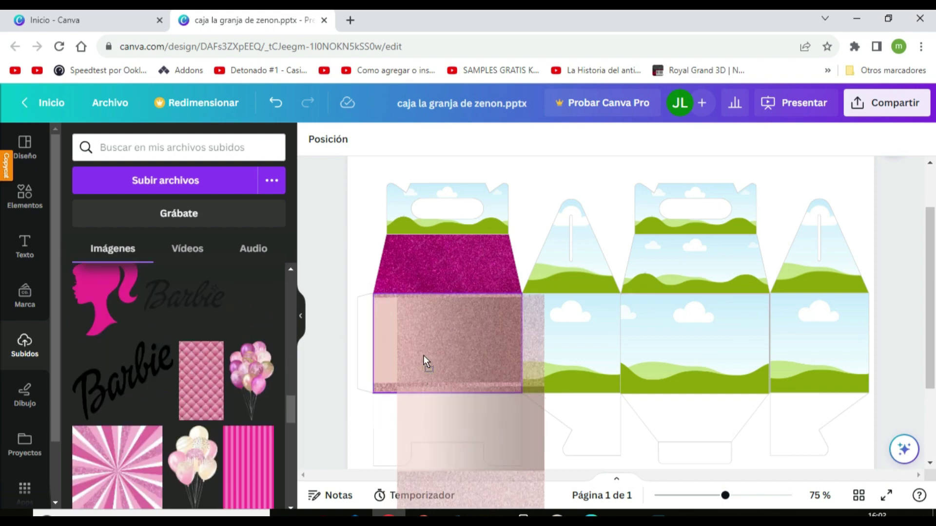
click(276, 103)
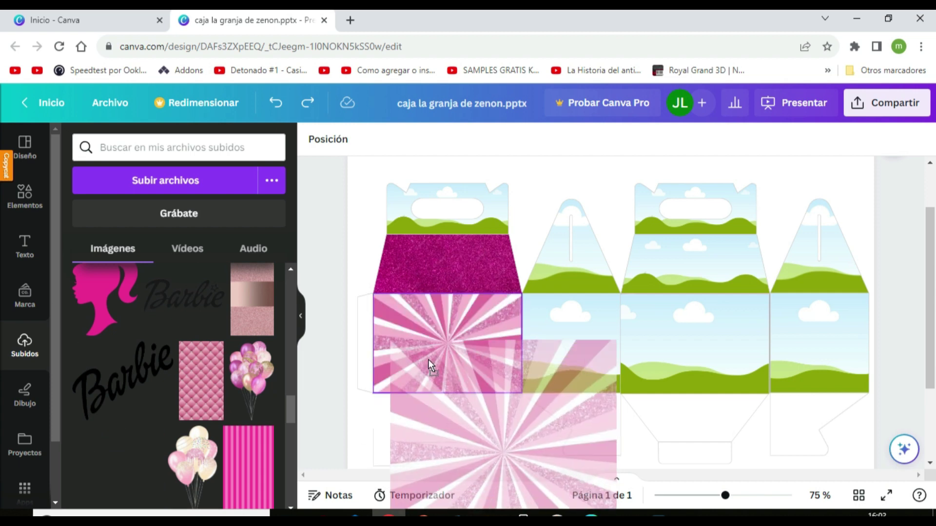
drag(359, 434, 428, 358)
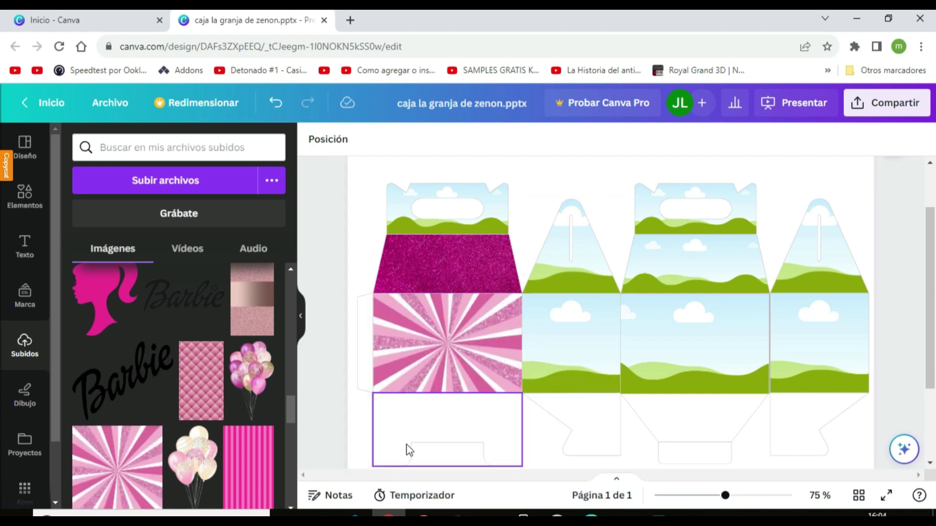
Step: Add the pink Barbie silhouette to the page and shrink it
click(100, 303)
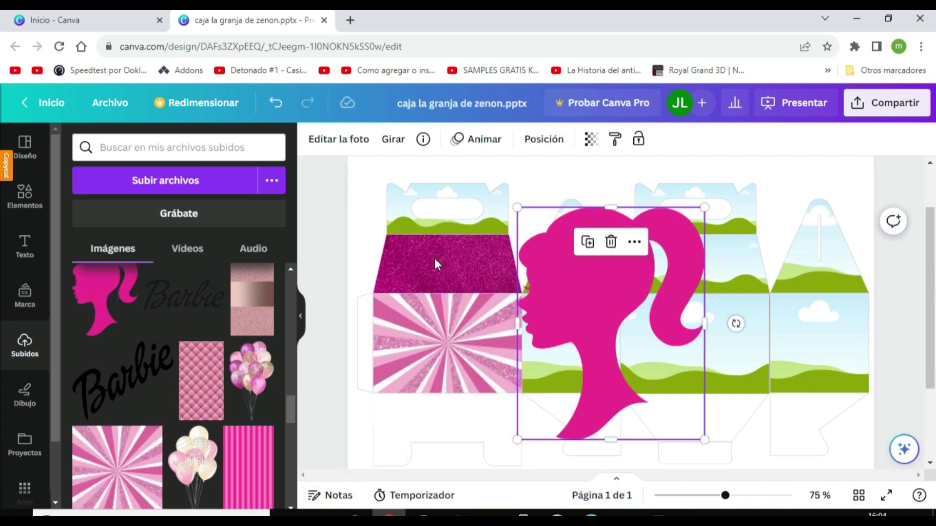
drag(705, 209, 562, 364)
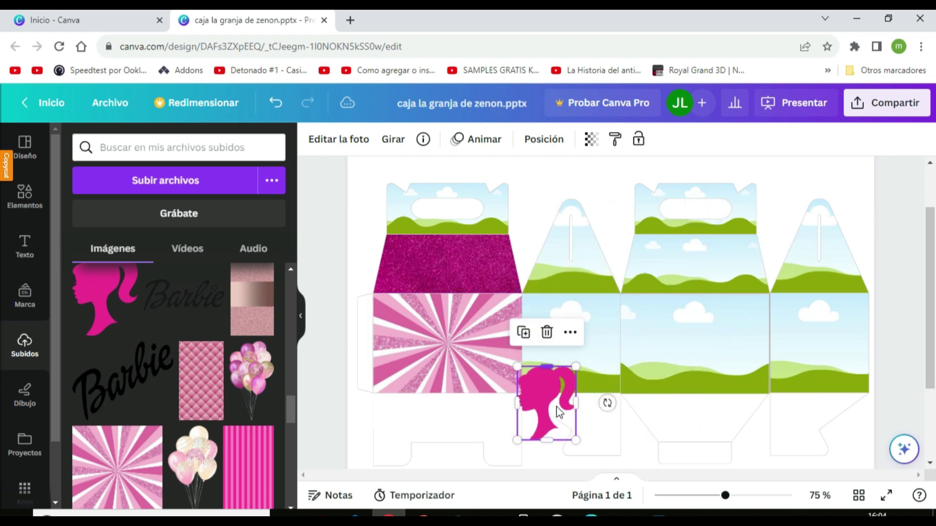
mouse_move(514, 390)
mouse_down()
mouse_move(549, 397)
mouse_move(477, 359)
mouse_up()
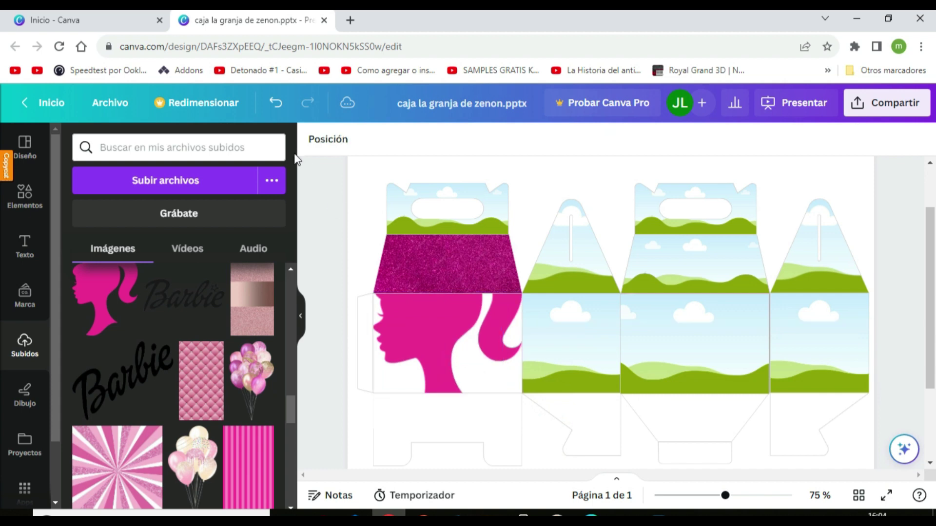
click(281, 108)
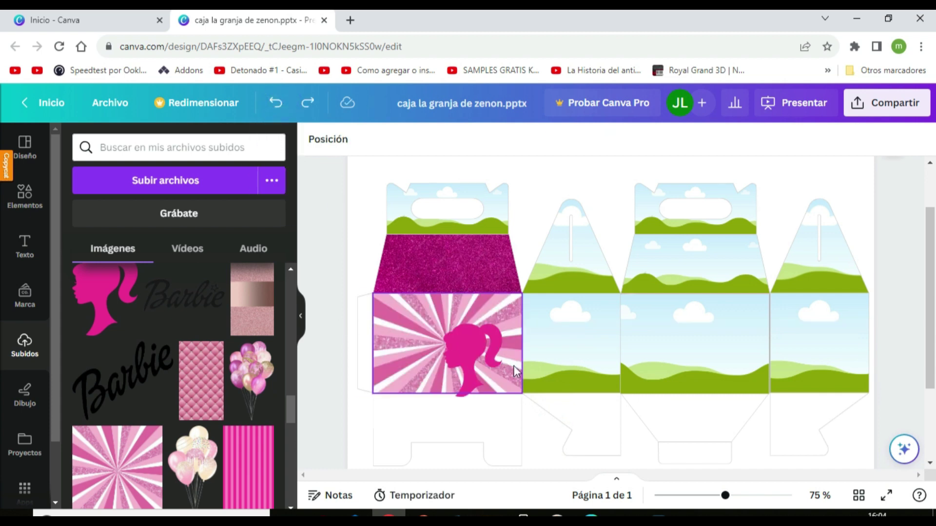
drag(475, 356, 543, 399)
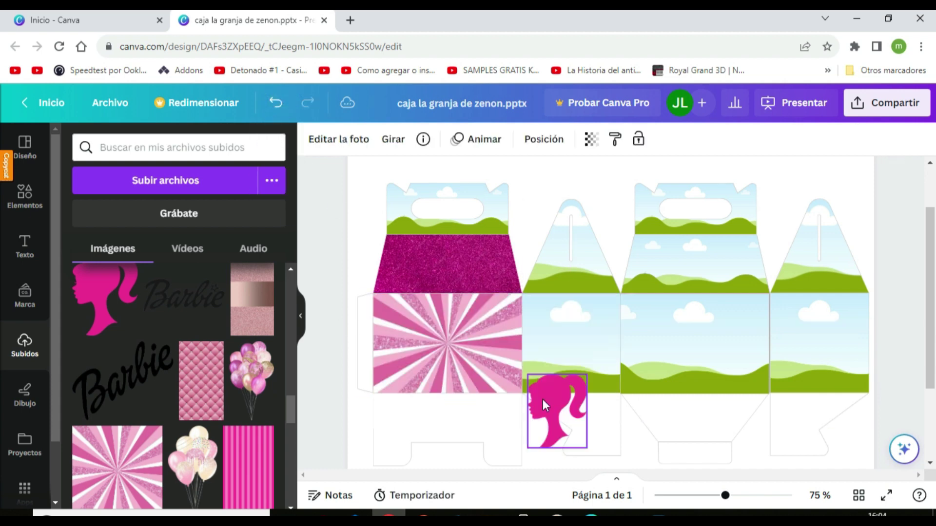
Step: Lock the sunburst panel and place the silhouette on its right side
click(460, 364)
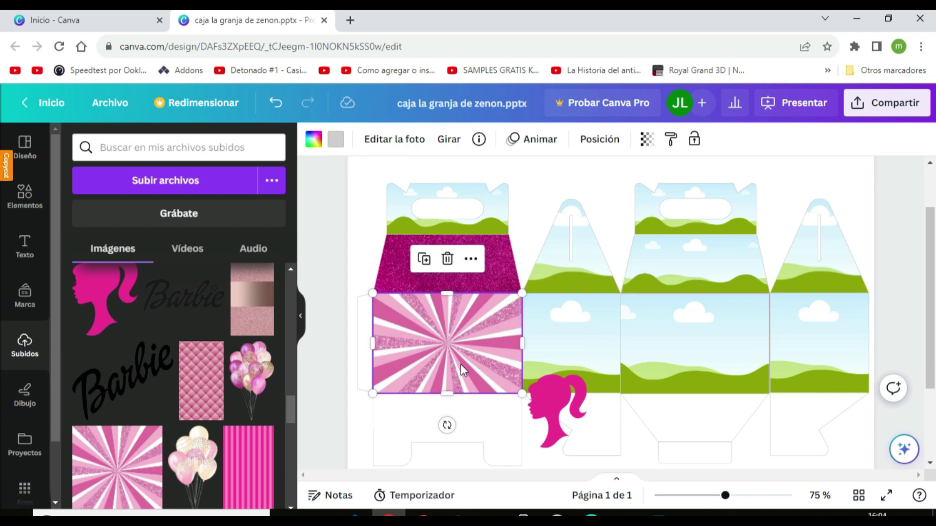
click(471, 260)
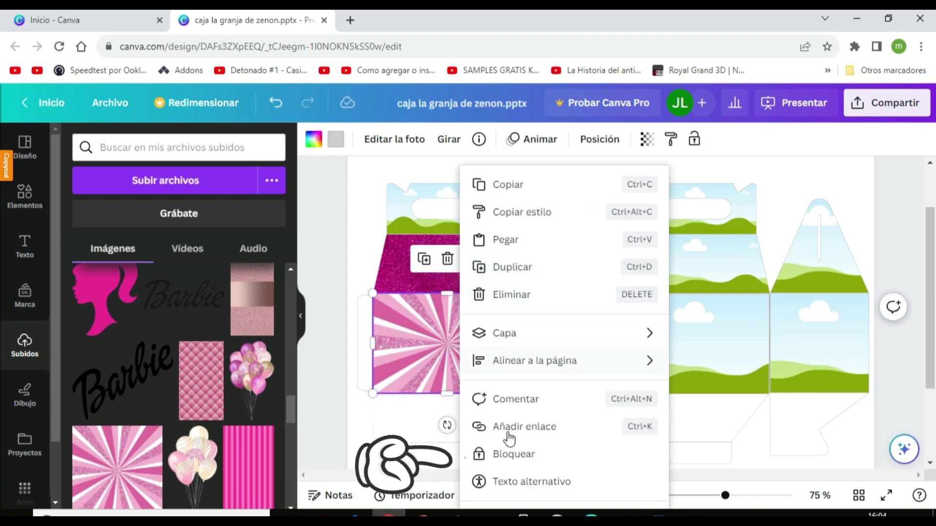
click(523, 461)
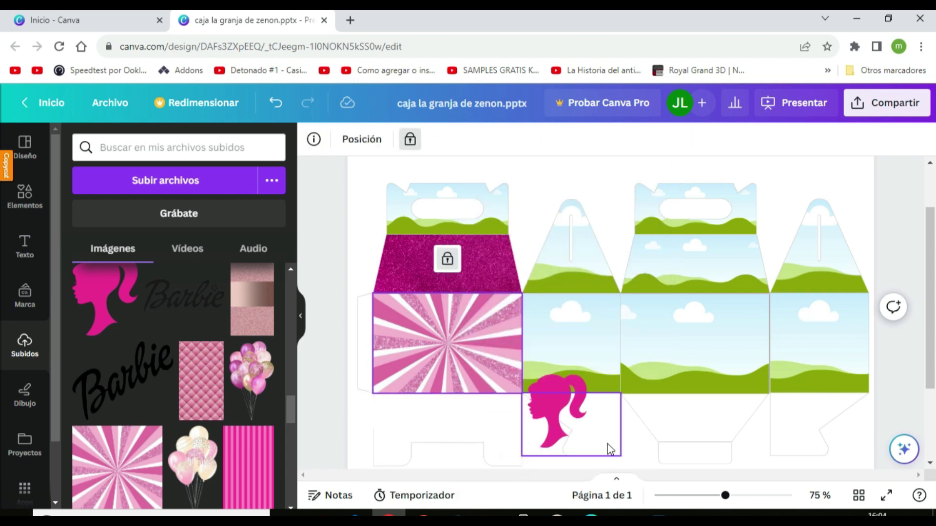
drag(565, 430, 478, 356)
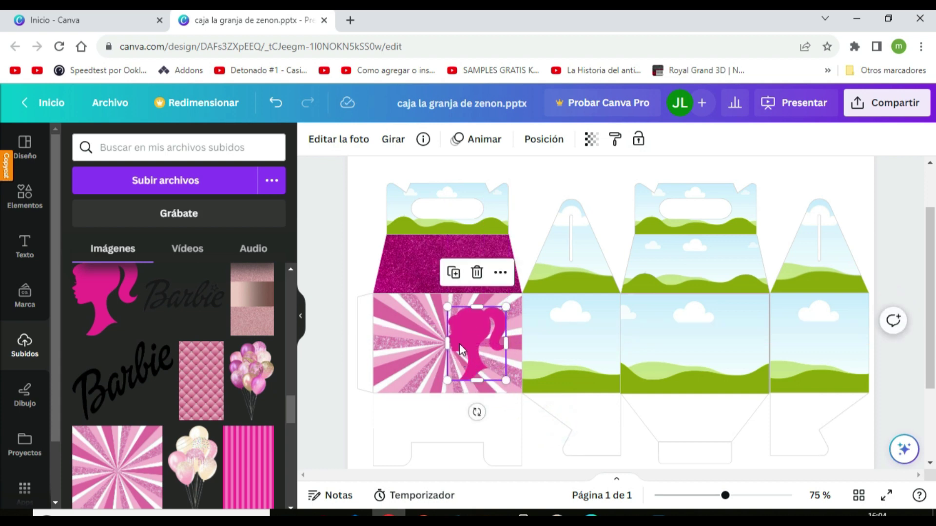
click(431, 300)
scroll(215, 442, down, 3)
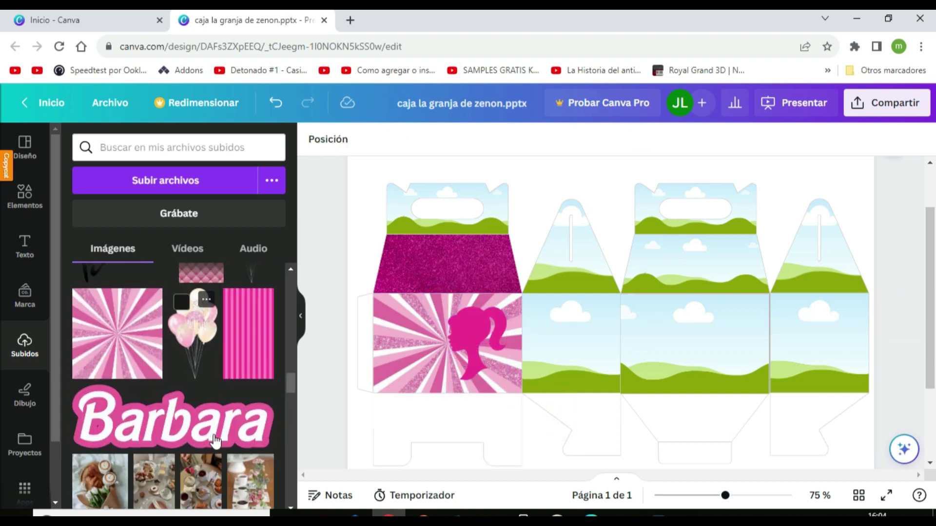
Step: Add the Barbara logo and resize it to 203x65 on the sunburst panel's lower part
click(215, 441)
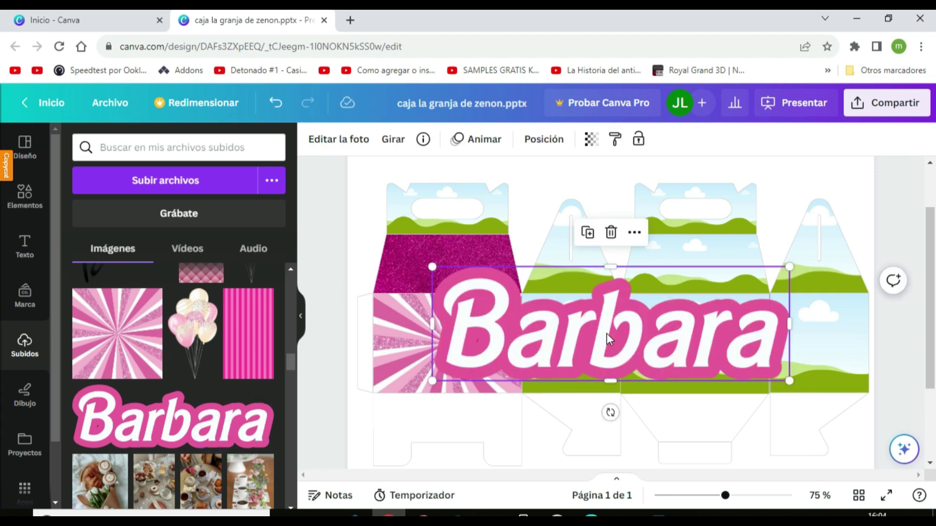
drag(608, 340, 479, 383)
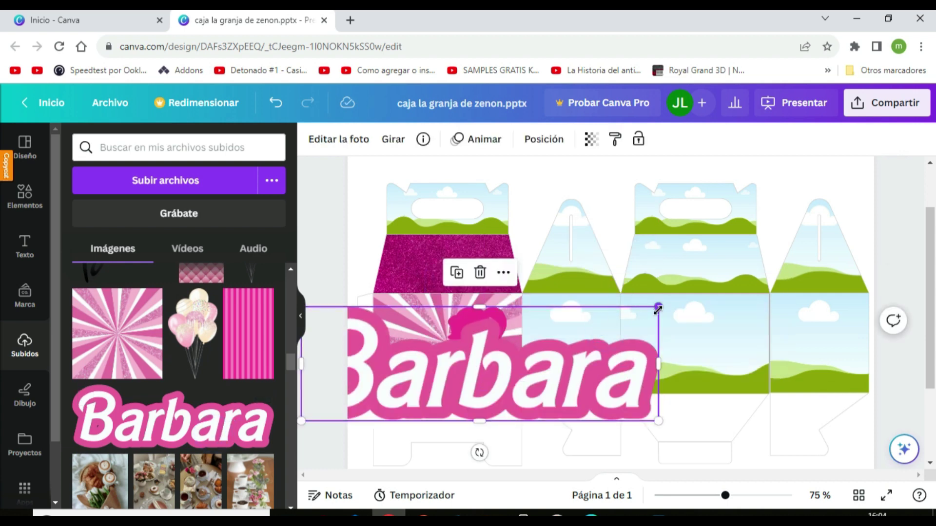
drag(658, 310, 468, 400)
drag(390, 395, 442, 346)
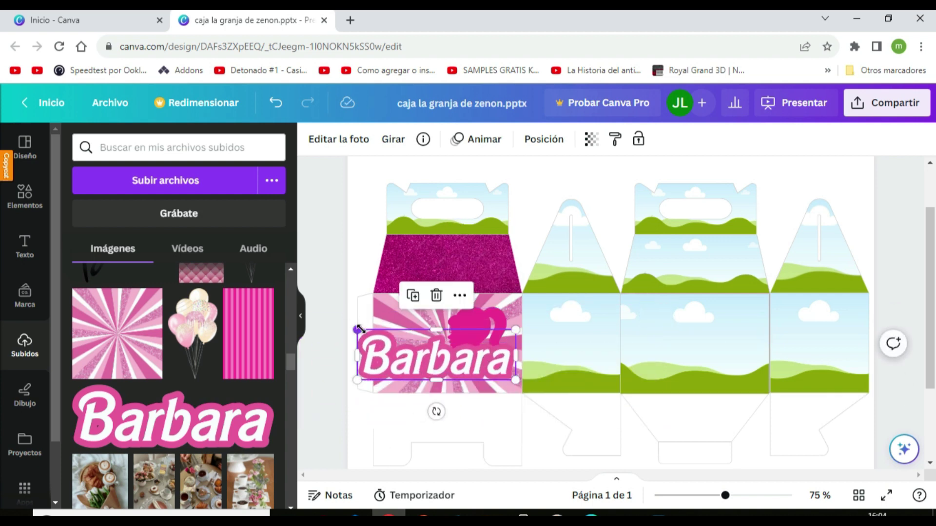
drag(361, 329, 440, 363)
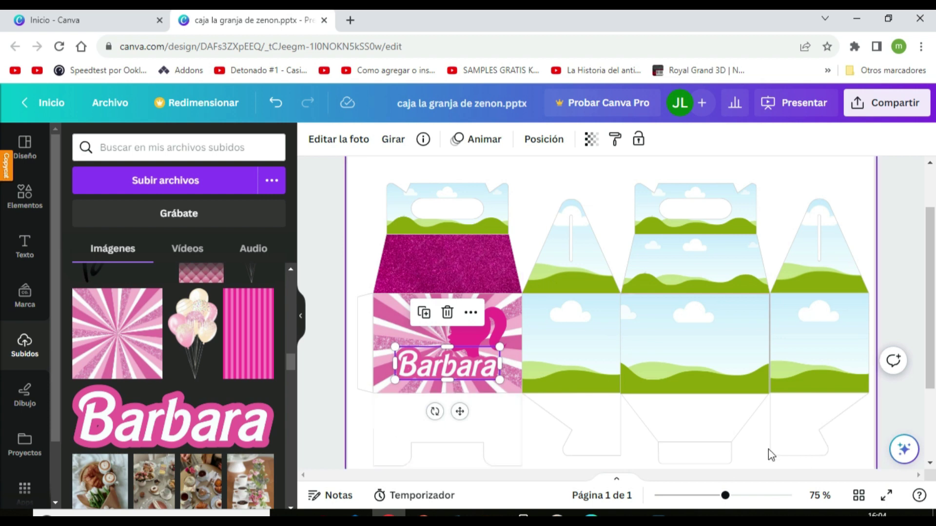
scroll(642, 458, down, 2)
scroll(642, 458, down, 1)
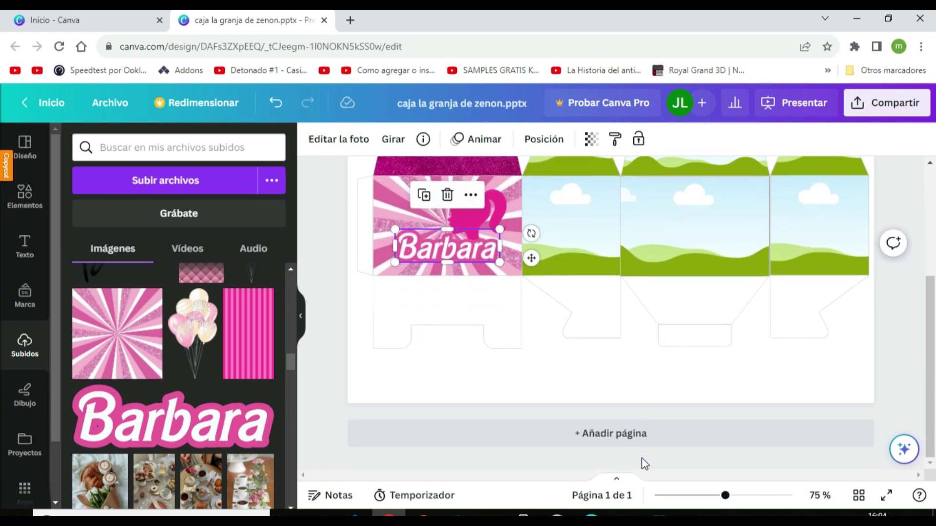
scroll(642, 458, up, 3)
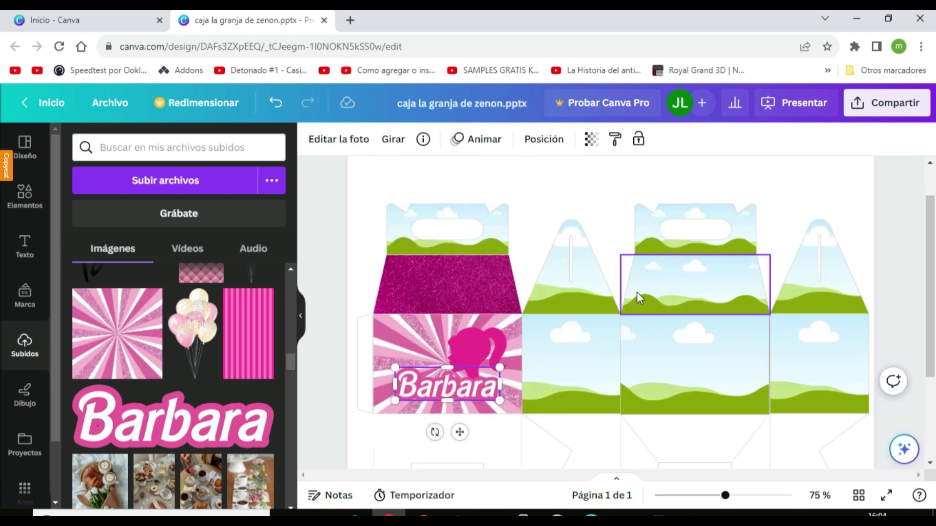
scroll(637, 292, up, 1)
scroll(639, 297, up, 1)
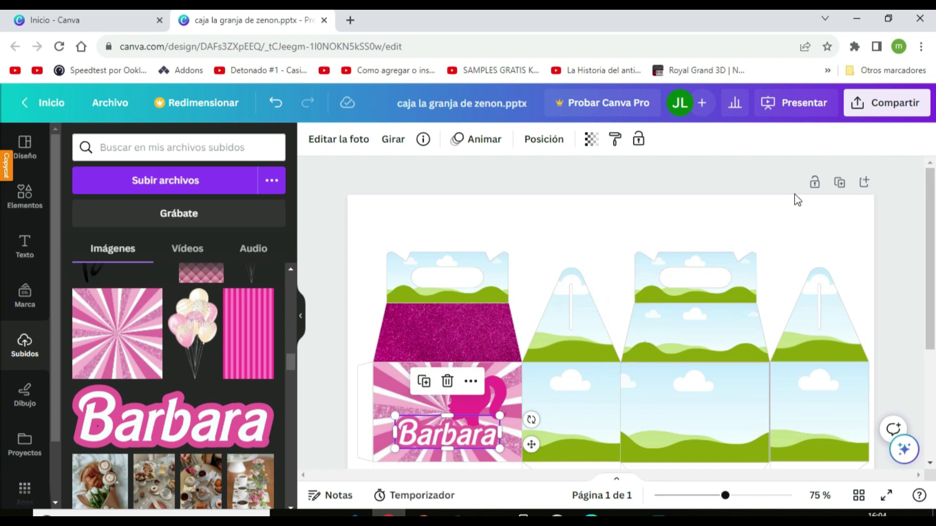
Step: Duplicate the page and delete the Barbie silhouette and Barbara logo on page 2
click(834, 194)
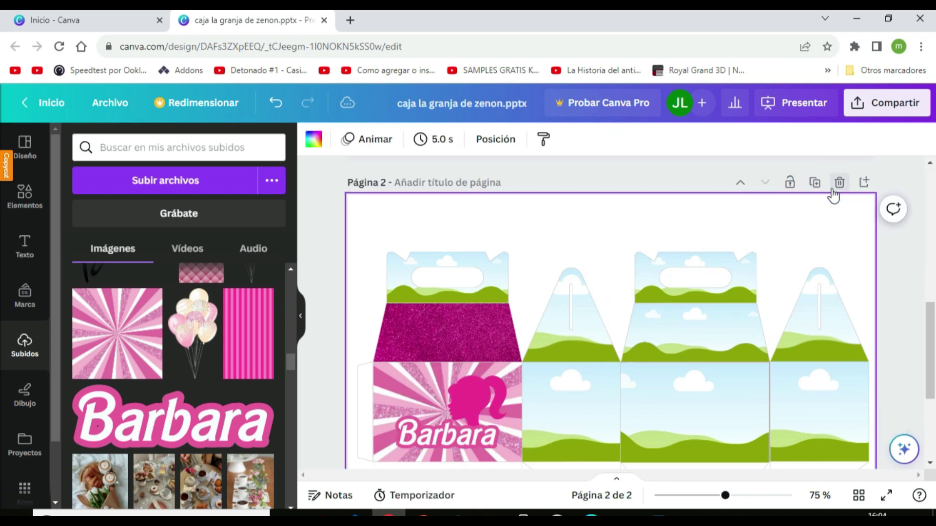
scroll(609, 314, up, 5)
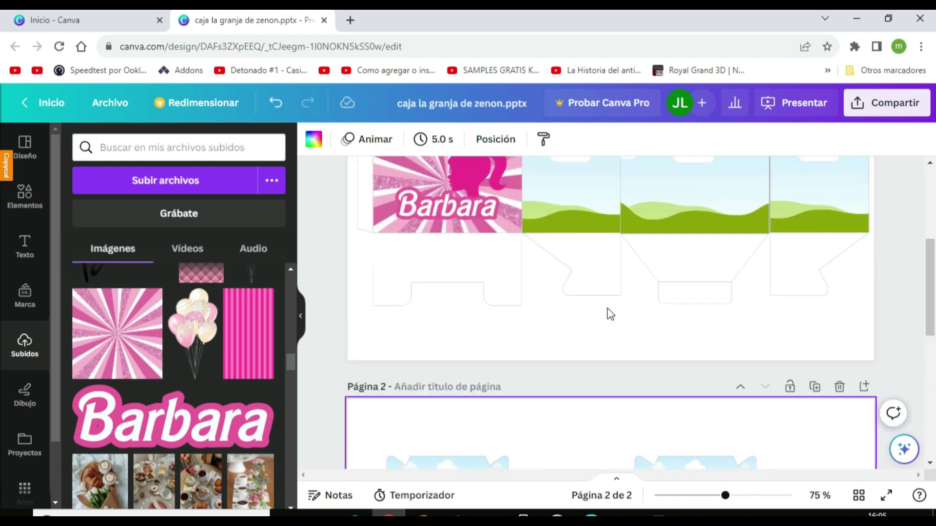
scroll(609, 314, up, 5)
scroll(609, 314, down, 1)
scroll(609, 314, down, 5)
scroll(610, 314, down, 6)
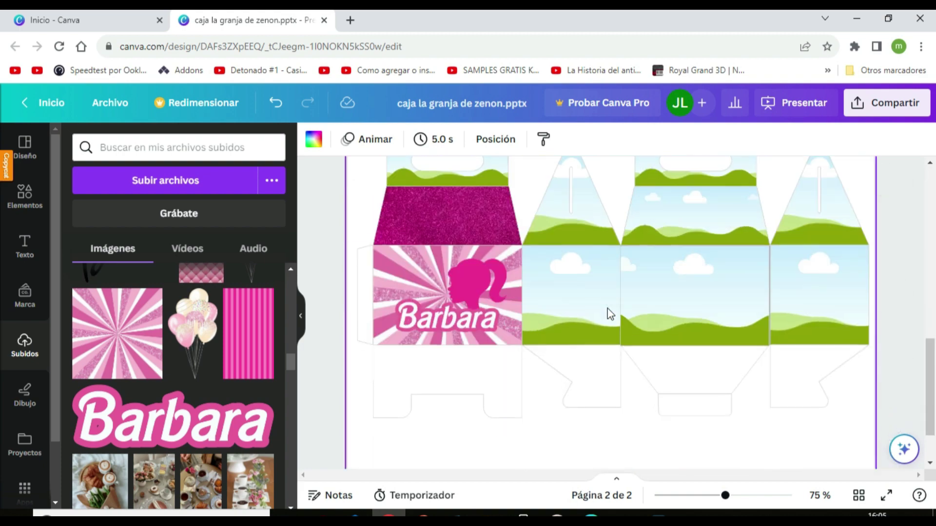
click(470, 297)
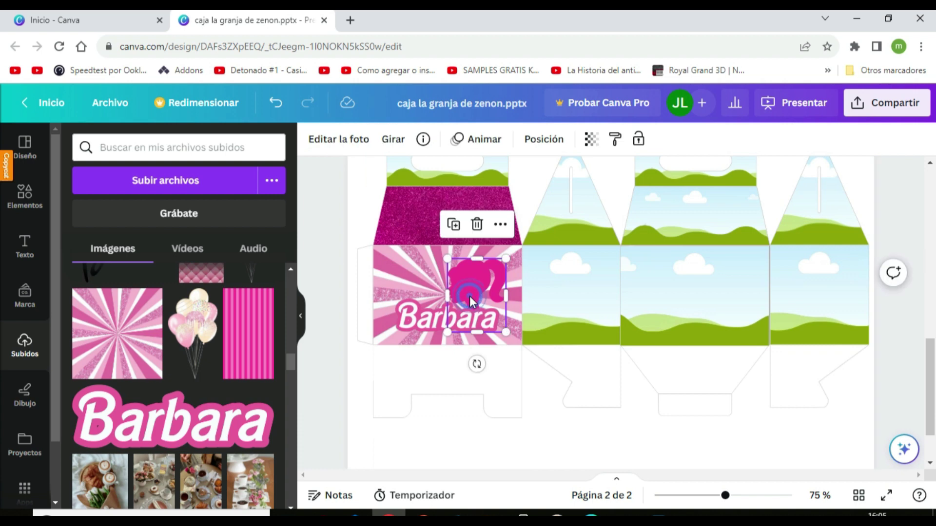
click(476, 236)
click(455, 320)
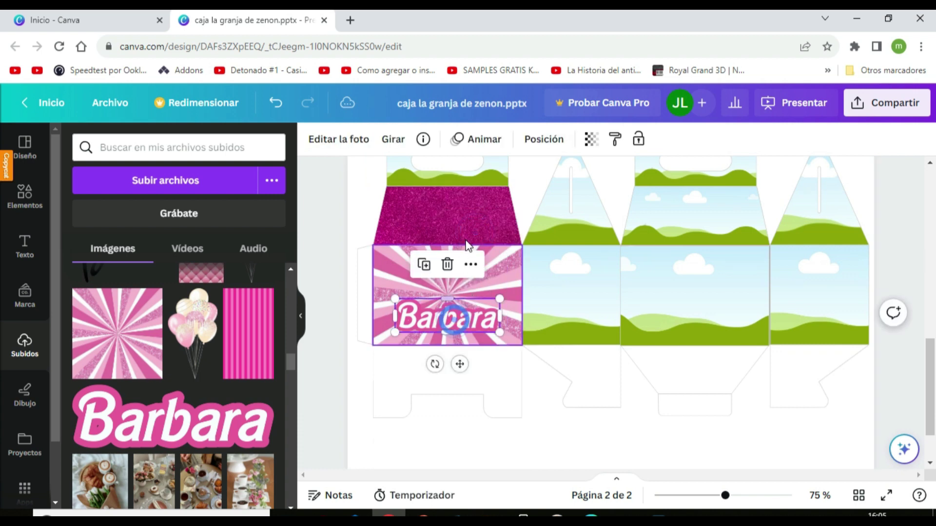
click(450, 264)
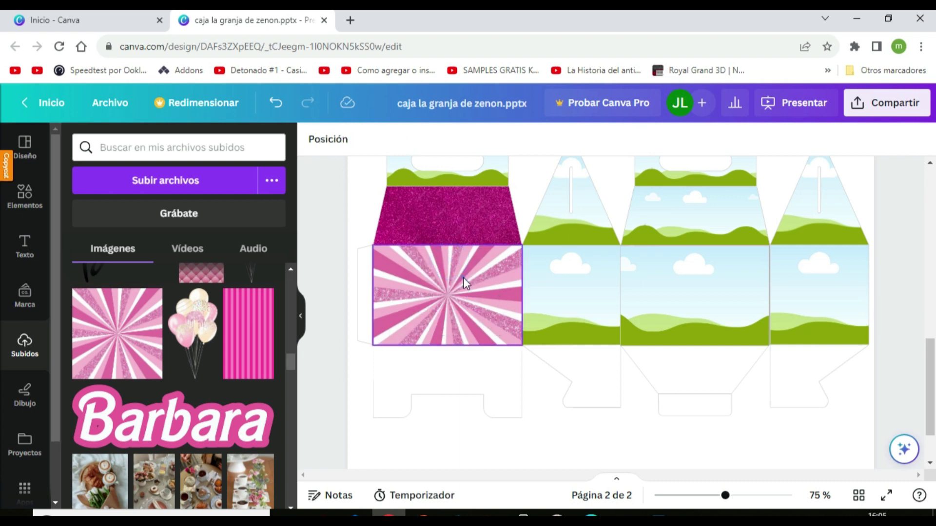
Step: Unlock the sunburst panel on page 2, then clear the sunburst and glitter images from their frames
click(466, 283)
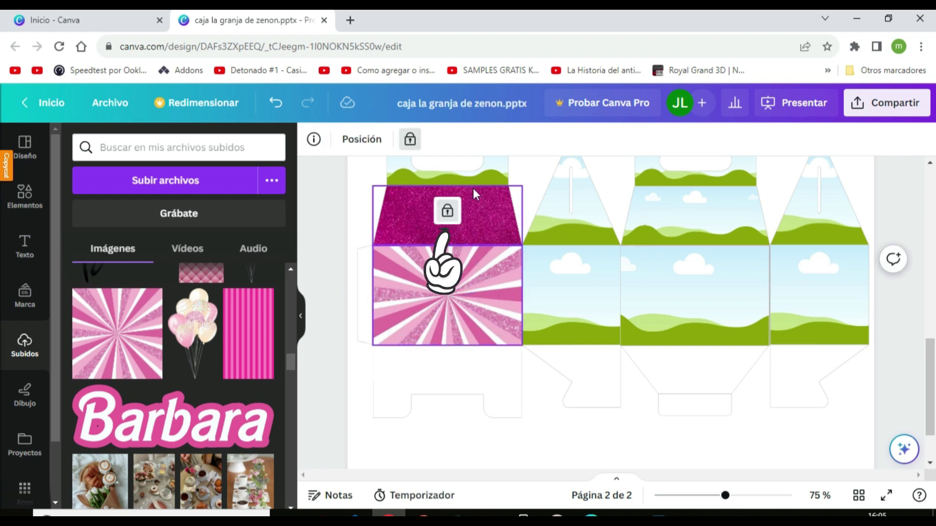
click(447, 211)
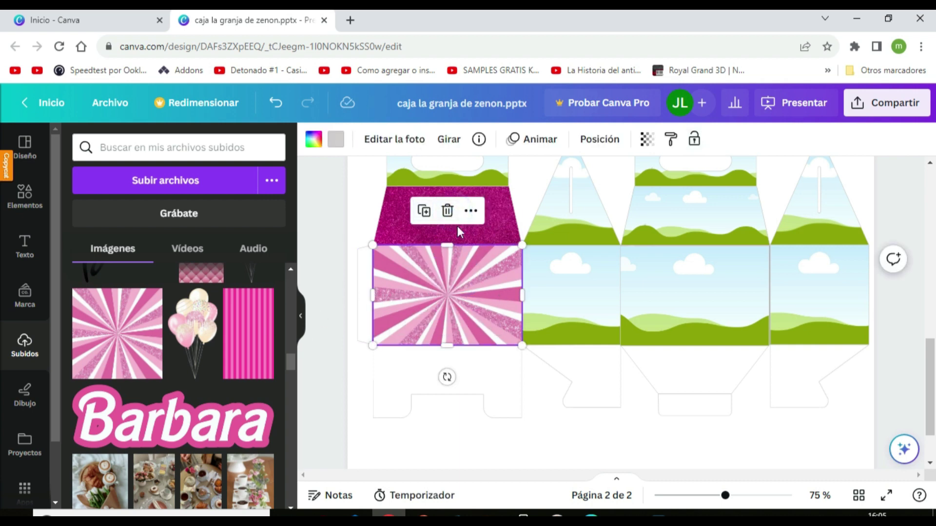
click(447, 211)
click(469, 249)
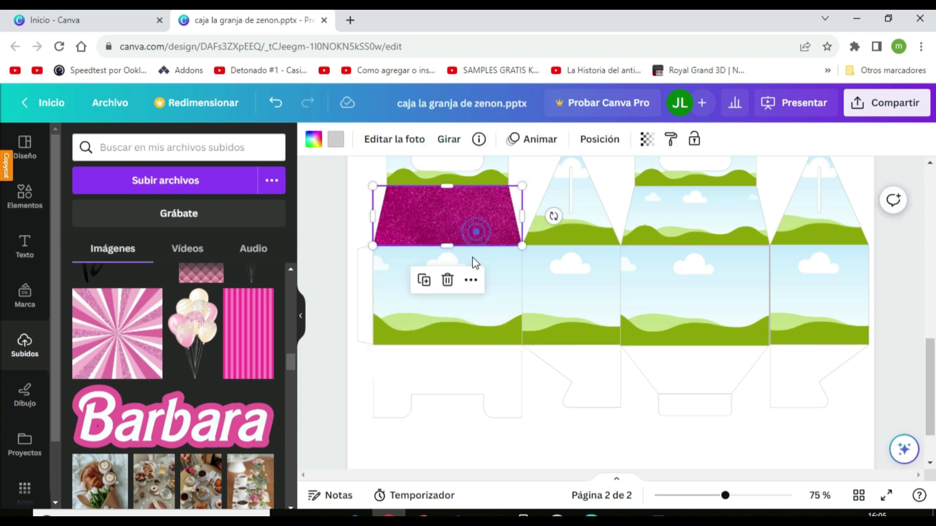
click(447, 279)
click(456, 217)
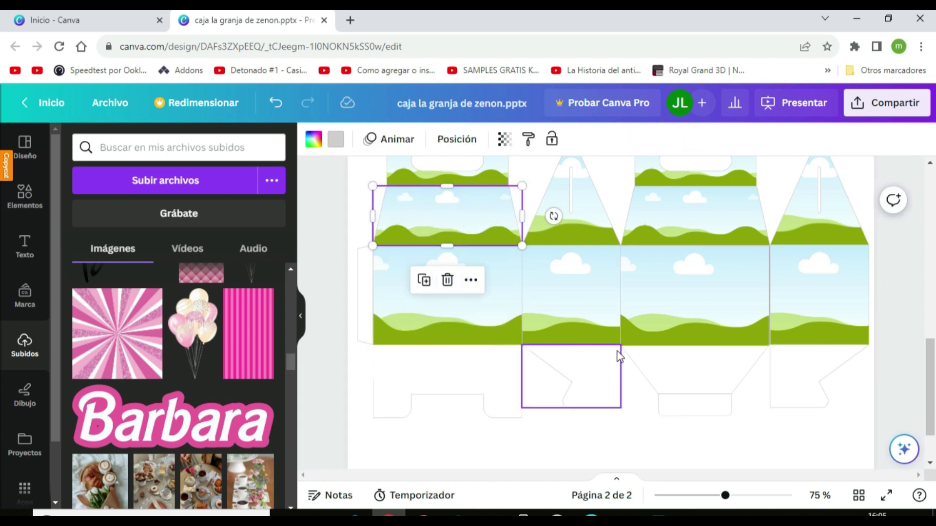
scroll(618, 355, up, 2)
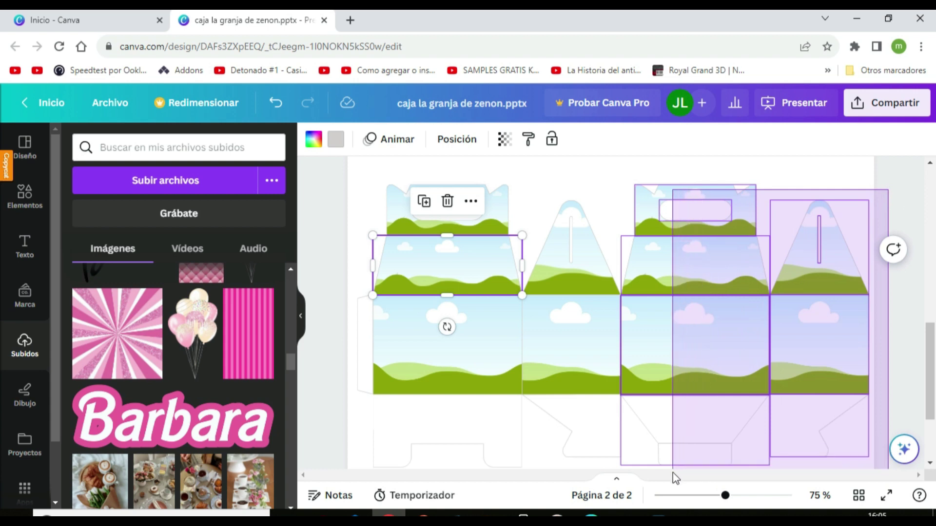
Step: Delete the right half of the box and group the remaining half-box pieces
drag(710, 445, 674, 443)
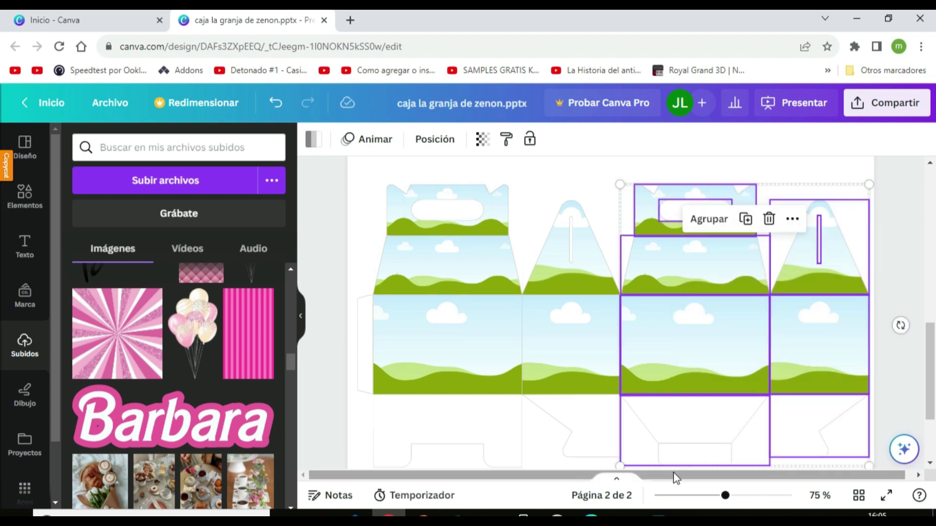
click(769, 221)
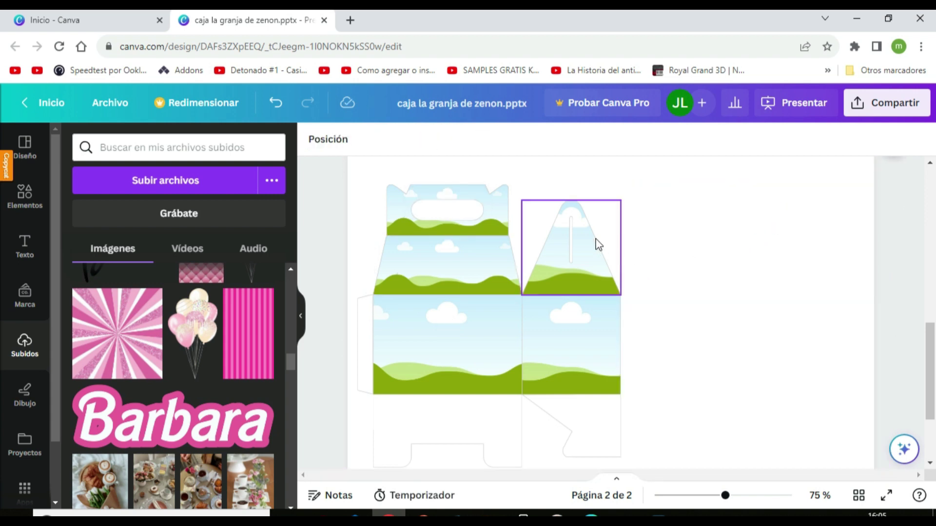
drag(718, 183, 351, 471)
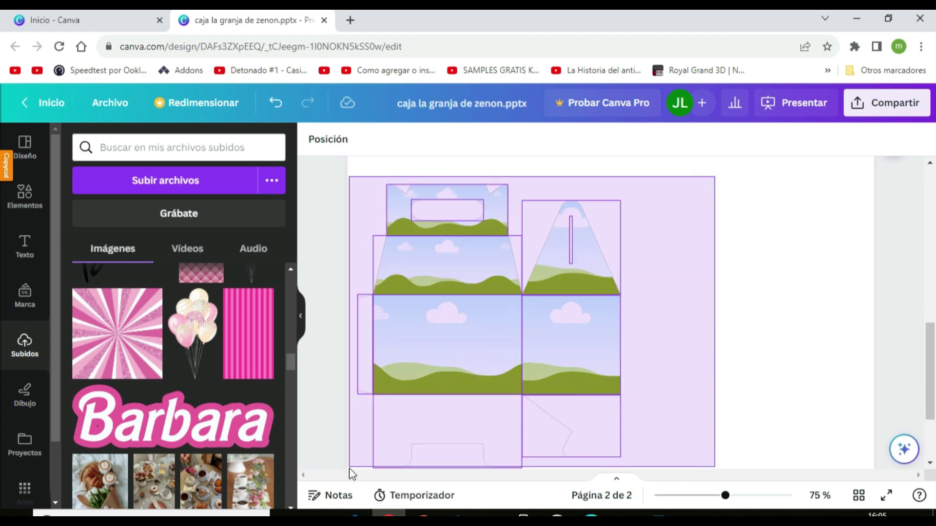
drag(349, 468, 349, 468)
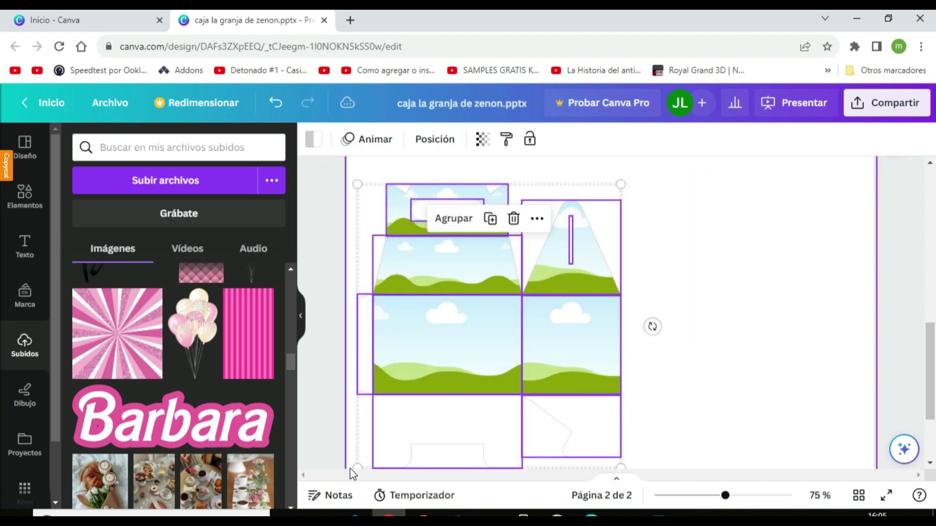
click(458, 219)
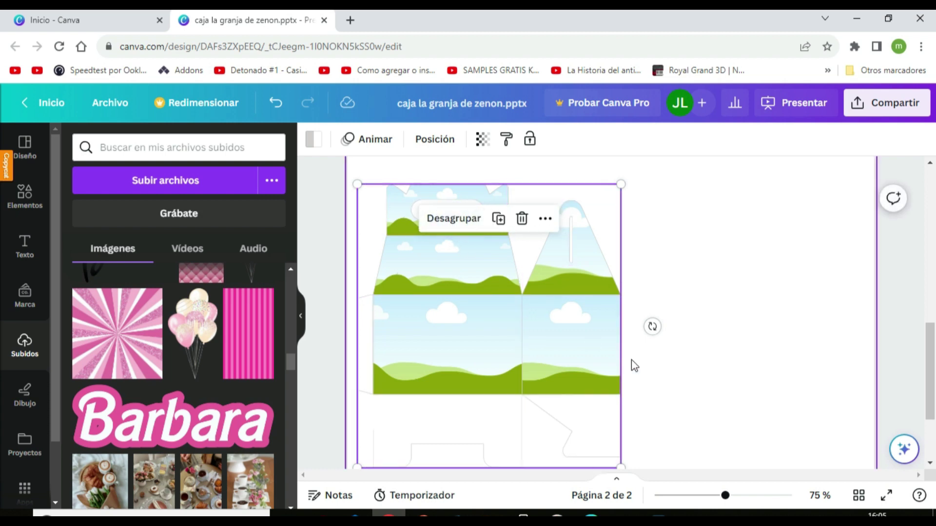
Step: Enlarge the grouped sky-and-hills box template on page 2
scroll(744, 438, down, 3)
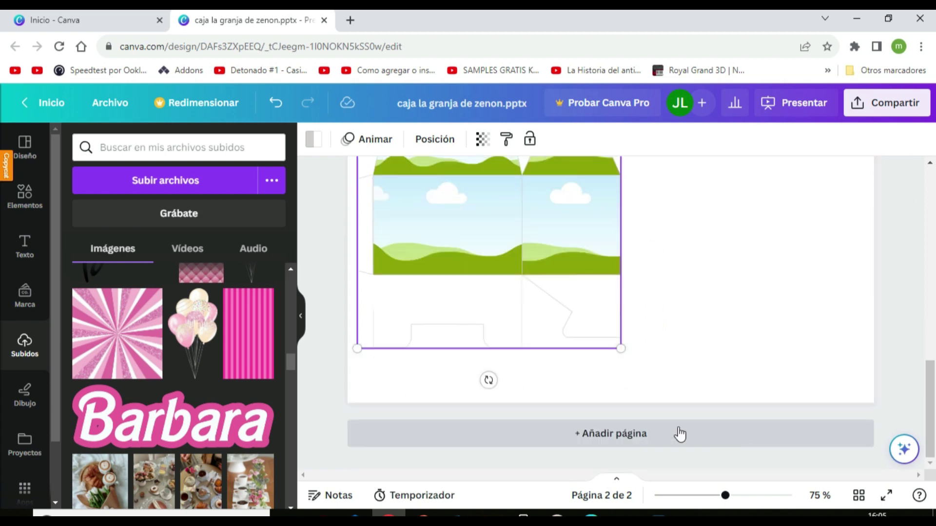
mouse_move(633, 357)
mouse_down()
mouse_move(692, 381)
mouse_move(661, 409)
mouse_up()
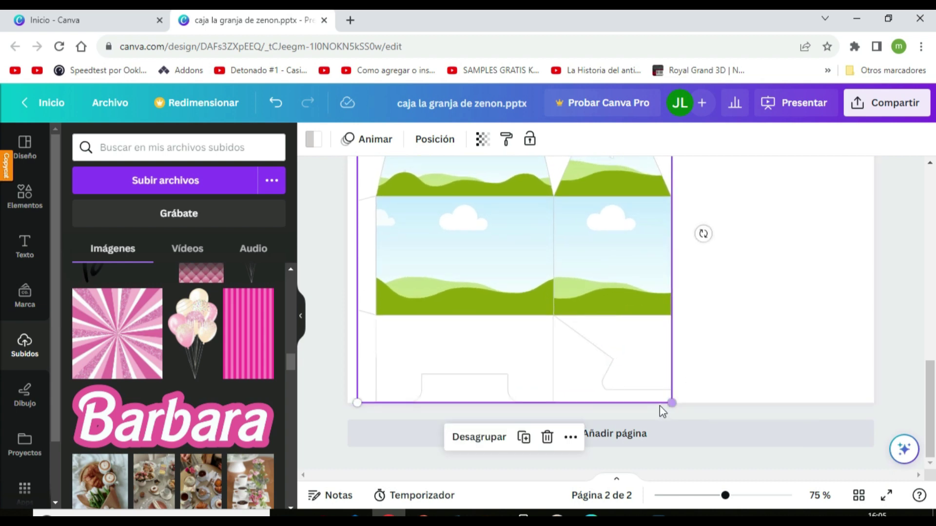
scroll(661, 409, up, 2)
scroll(661, 409, up, 3)
drag(357, 404, 357, 403)
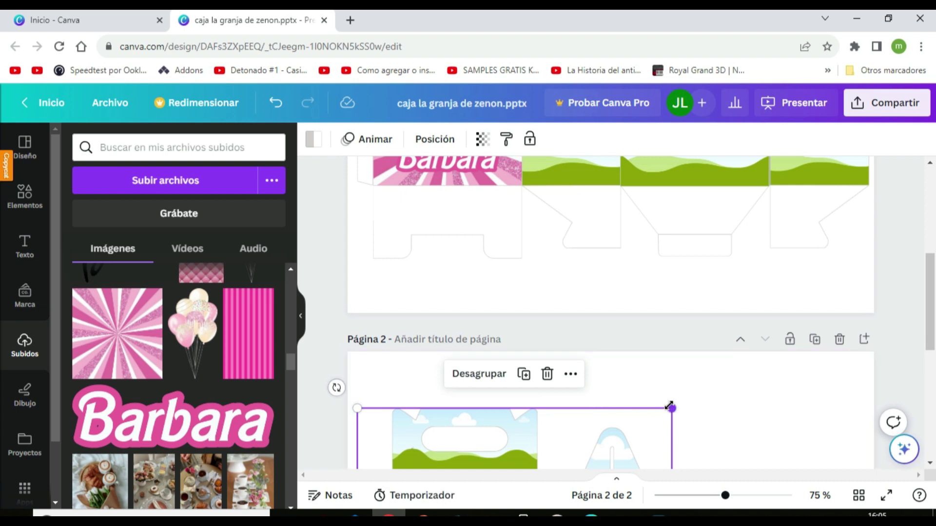
Step: Enlarge the box further to 713 × 768 to fill the page, then view both pages as grid thumbnails
drag(712, 386, 732, 359)
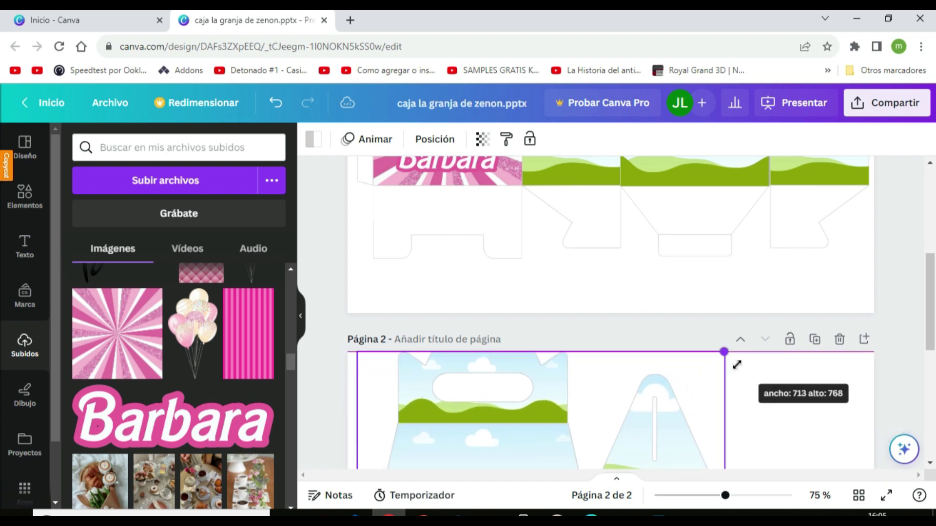
scroll(739, 376, down, 5)
drag(725, 495, 700, 496)
scroll(750, 363, up, 2)
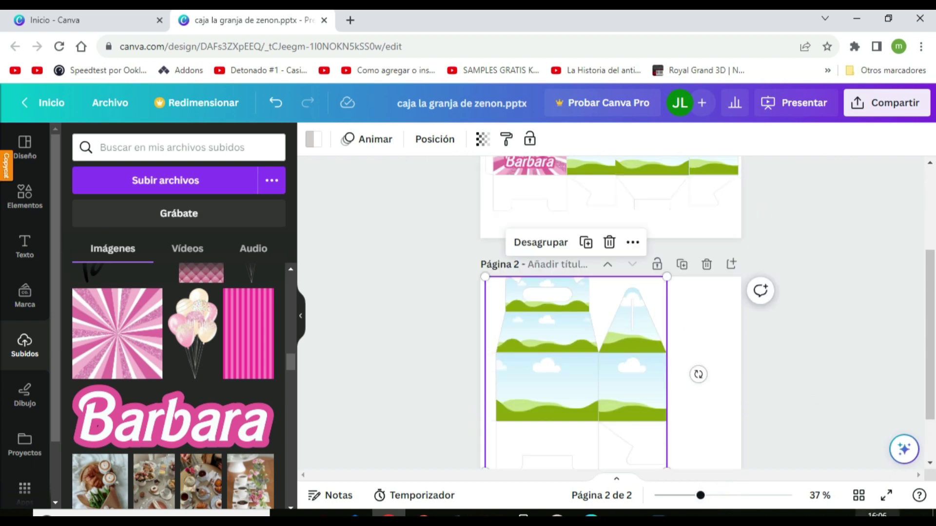
click(859, 496)
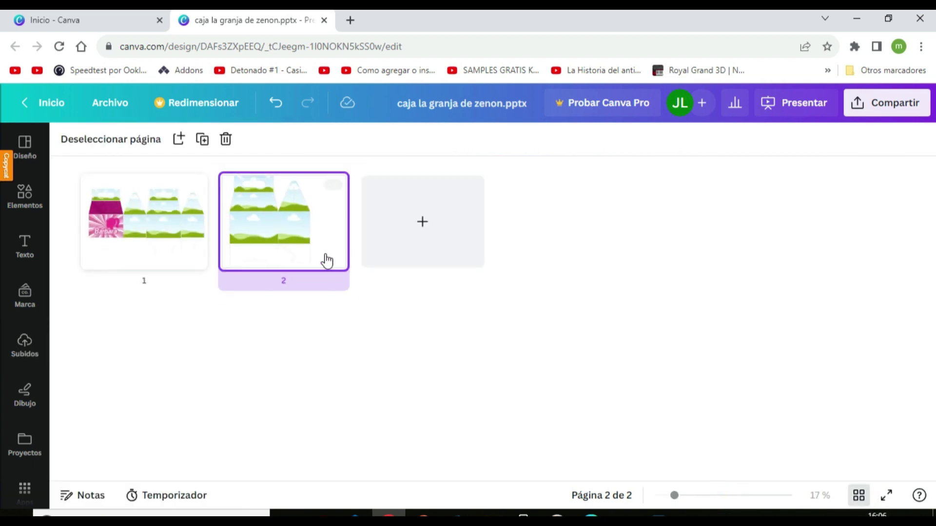
mouse_move(133, 222)
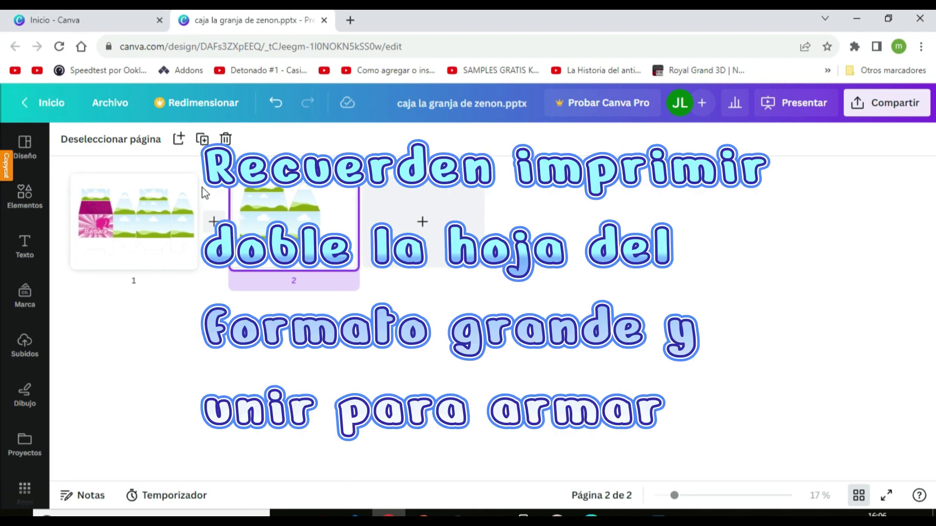
Step: Back on page 2, fill a box panel with the pink striped image and lock it
click(859, 495)
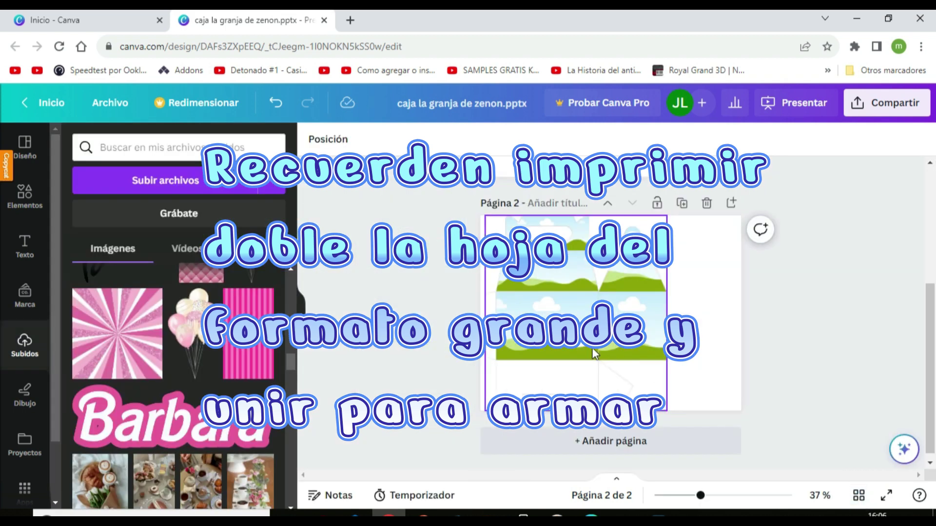
drag(248, 334, 548, 329)
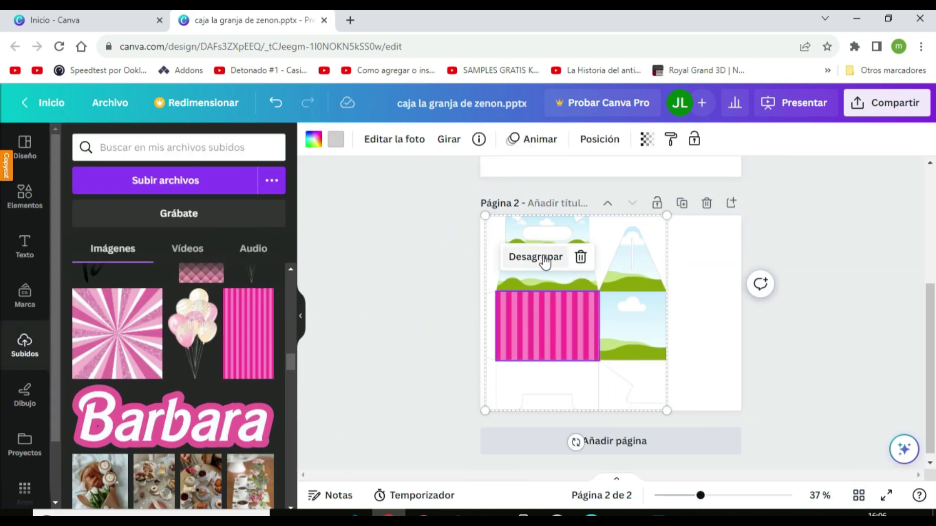
click(536, 256)
right_click(561, 308)
click(654, 455)
Step: Try adding the balloons and Barbie silhouette to the box, then undo the pink decorations
mouse_move(193, 333)
mouse_down()
mouse_move(533, 331)
mouse_move(546, 312)
mouse_up()
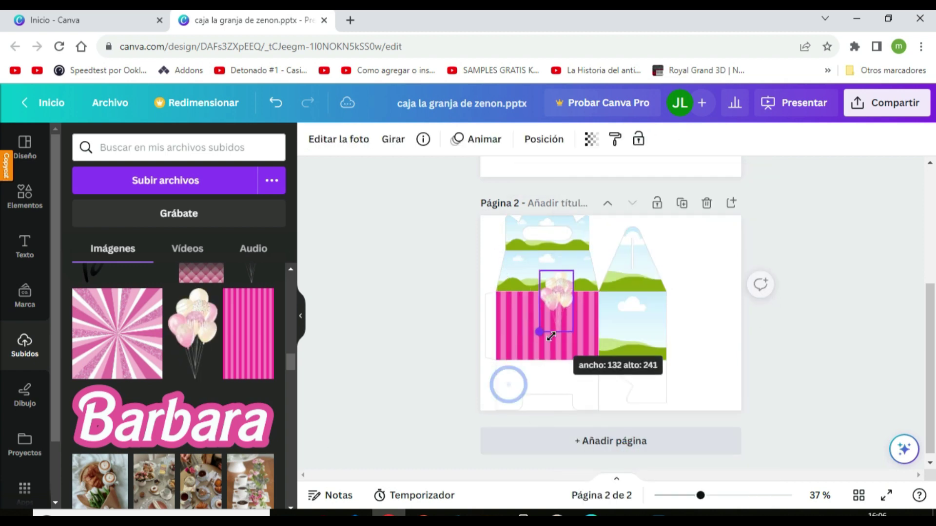
drag(576, 351, 537, 356)
scroll(171, 365, up, 5)
drag(173, 421, 575, 334)
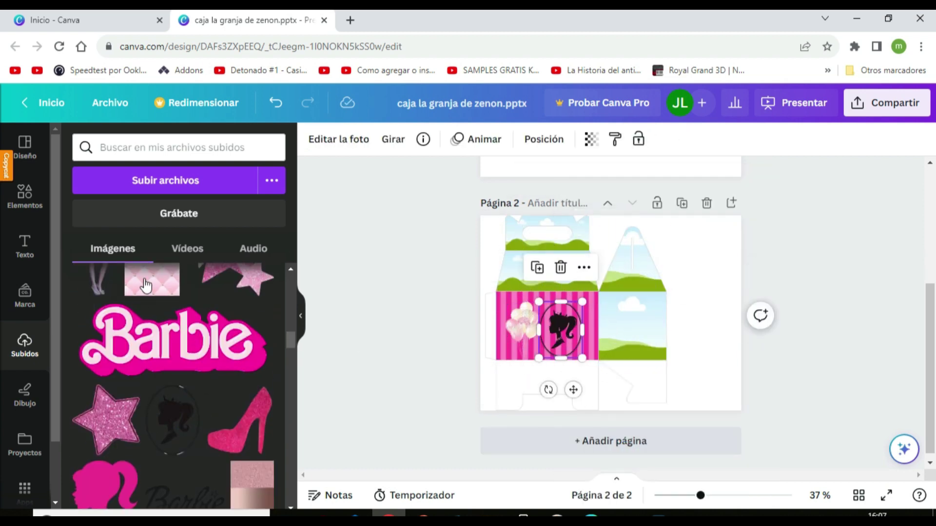
click(276, 103)
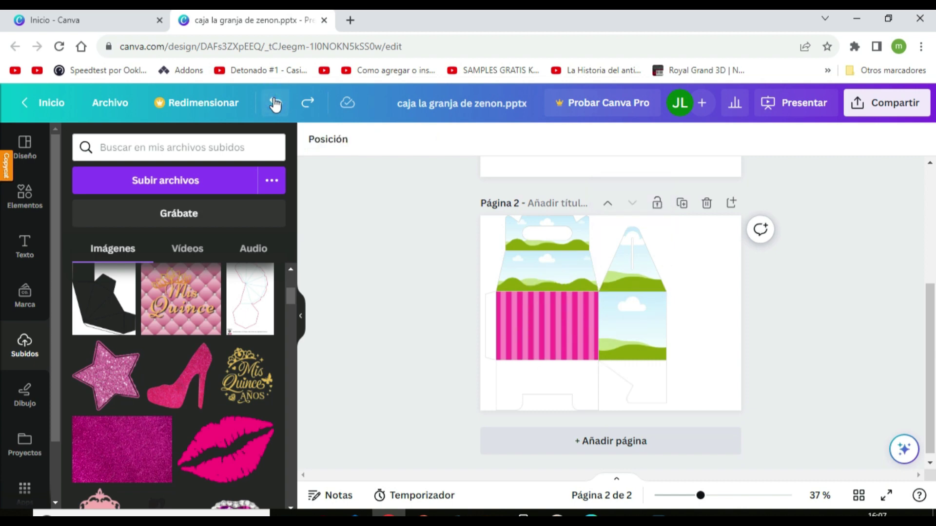
click(275, 104)
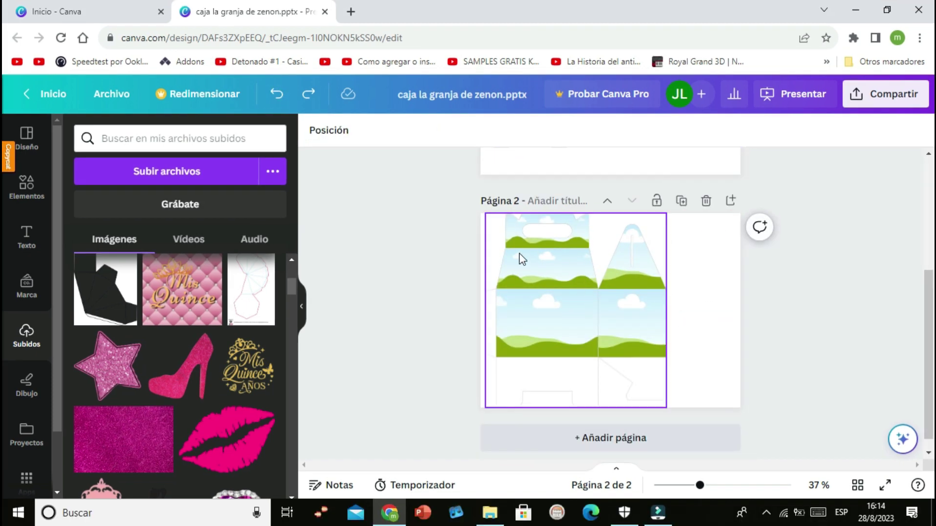
Step: Reopen the box design in a new tab from the Canva home page (Inicio)
click(116, 12)
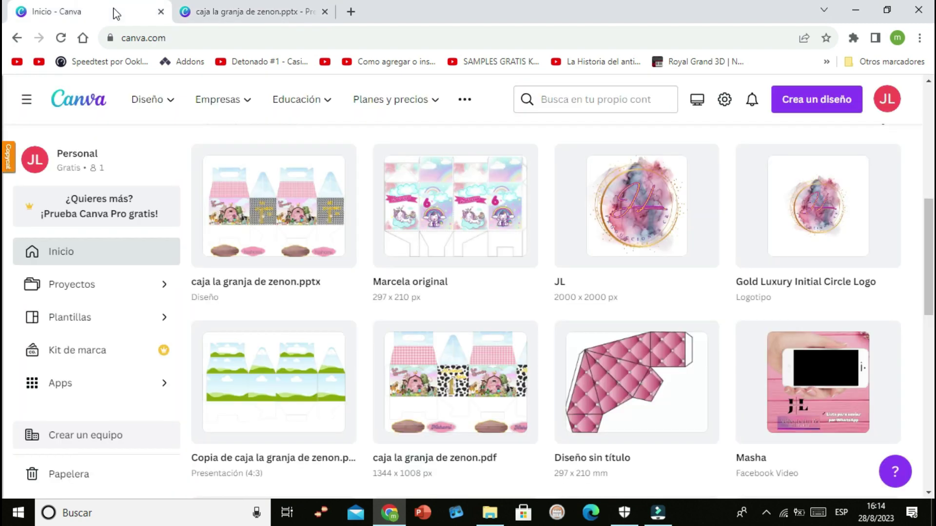
scroll(273, 205, up, 4)
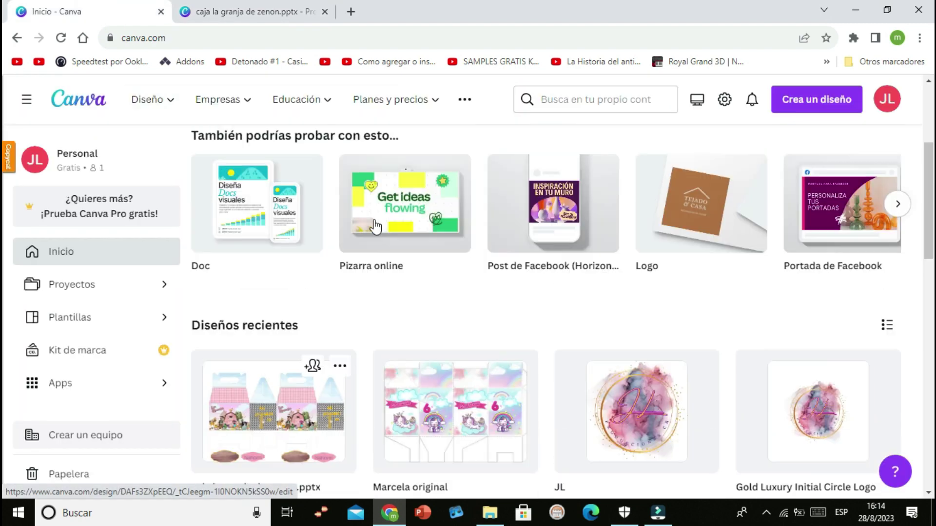
mouse_move(273, 411)
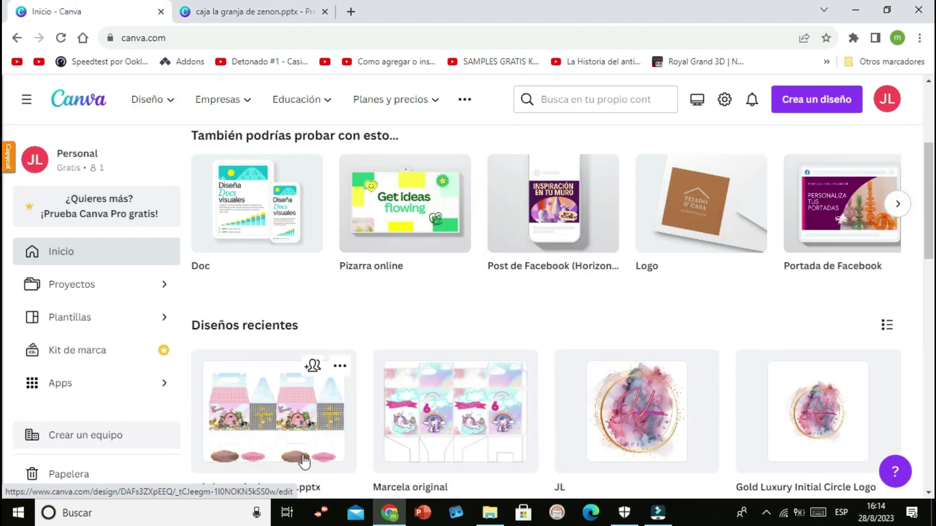
scroll(285, 450, down, 5)
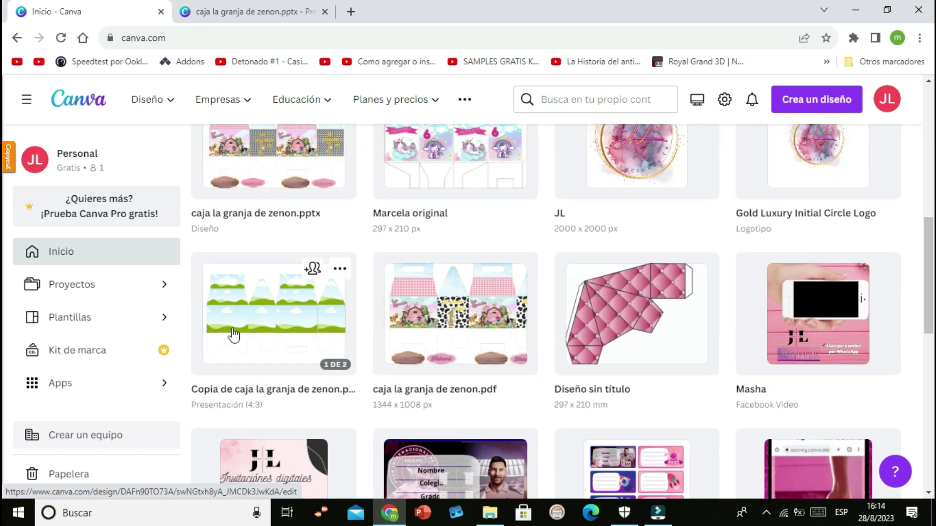
click(258, 213)
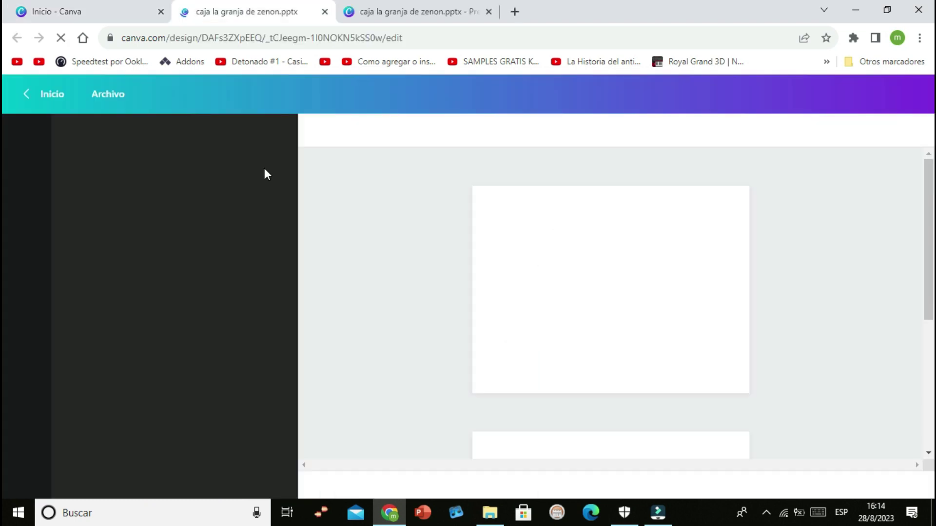
Step: Delete the pink glitter panel and pink starburst from page 1's box
click(539, 300)
click(543, 255)
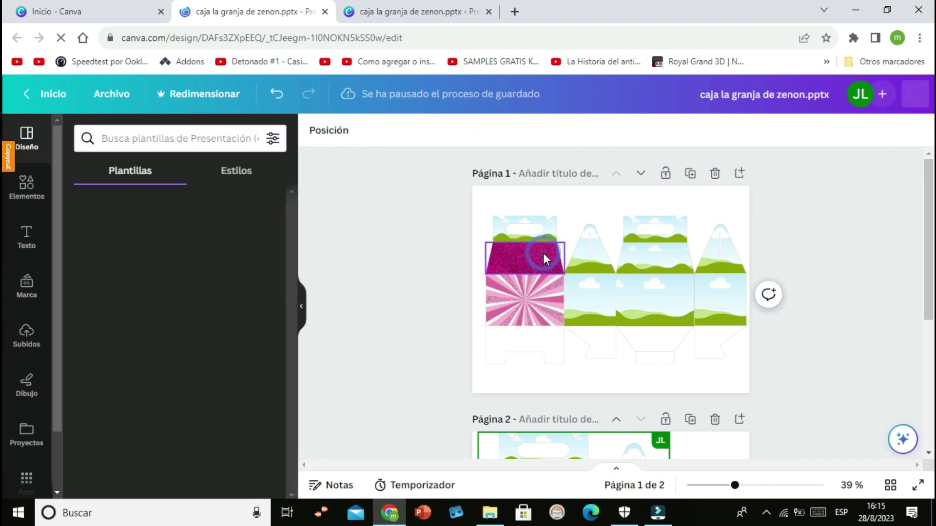
key(Delete)
click(543, 294)
key(Delete)
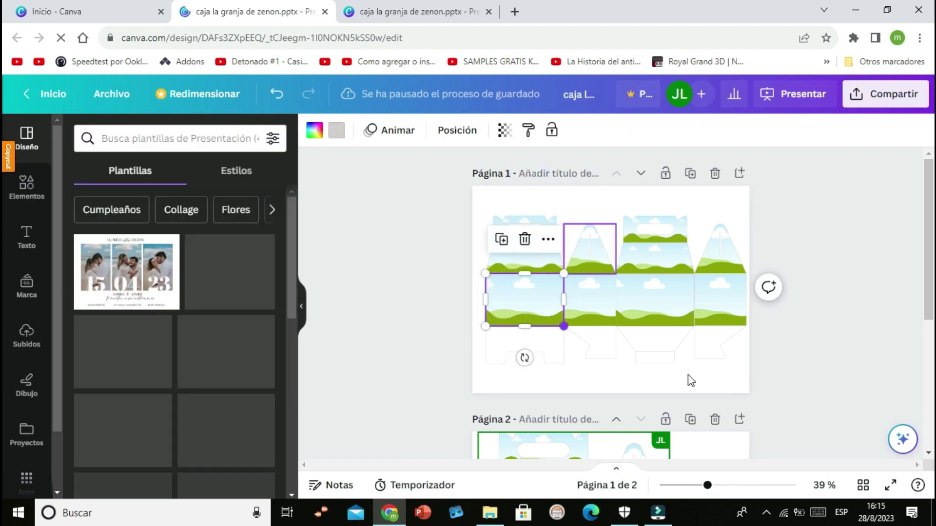
Step: Close the extra copy of the design with Ctrl+W
click(410, 11)
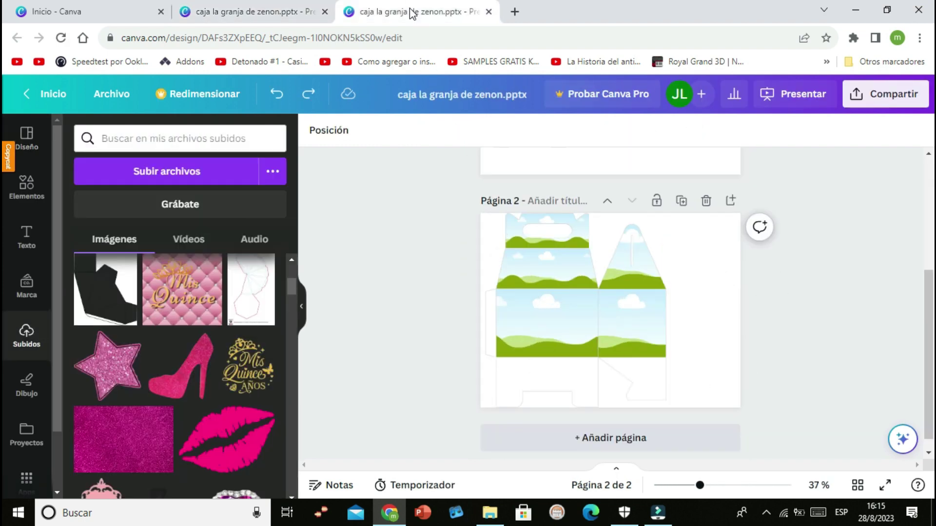
scroll(608, 244, up, 4)
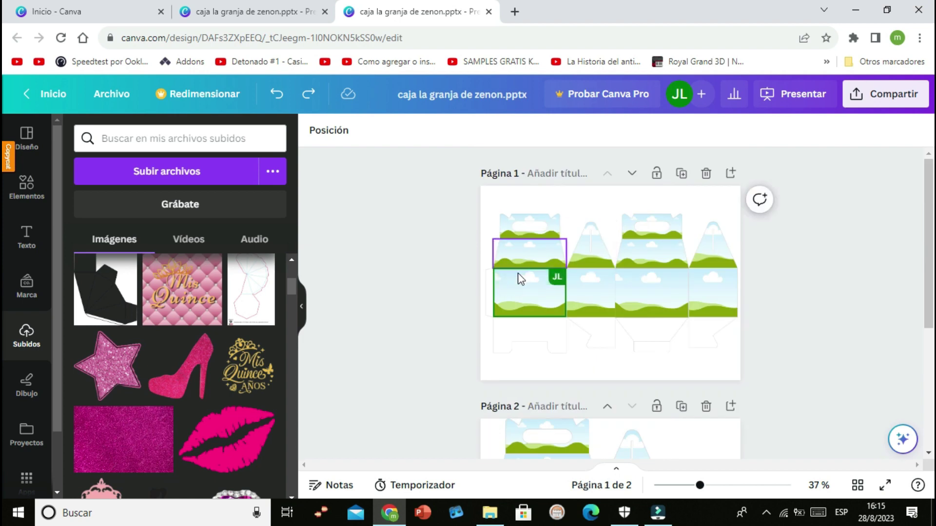
key(ctrl+w)
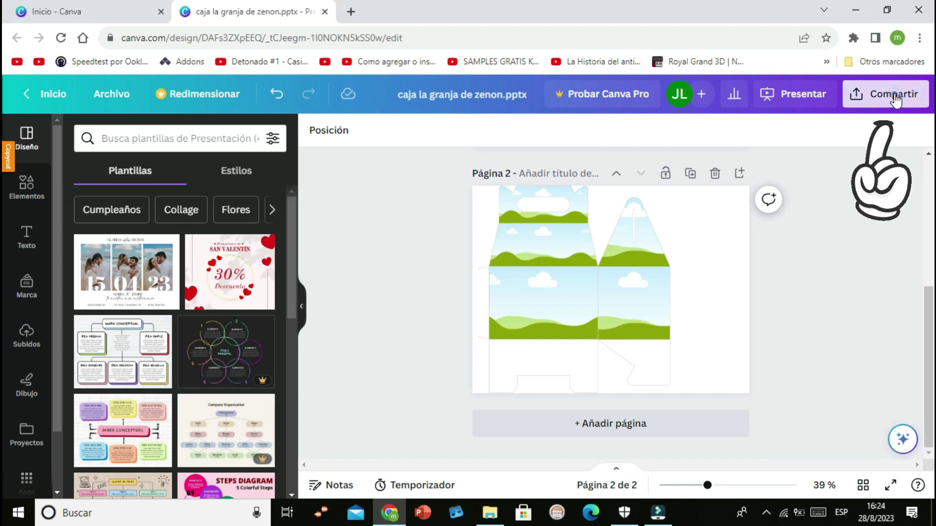
Step: Download both pages as a flattened 'PDF para impresión' from Compartir > Descargar
click(896, 100)
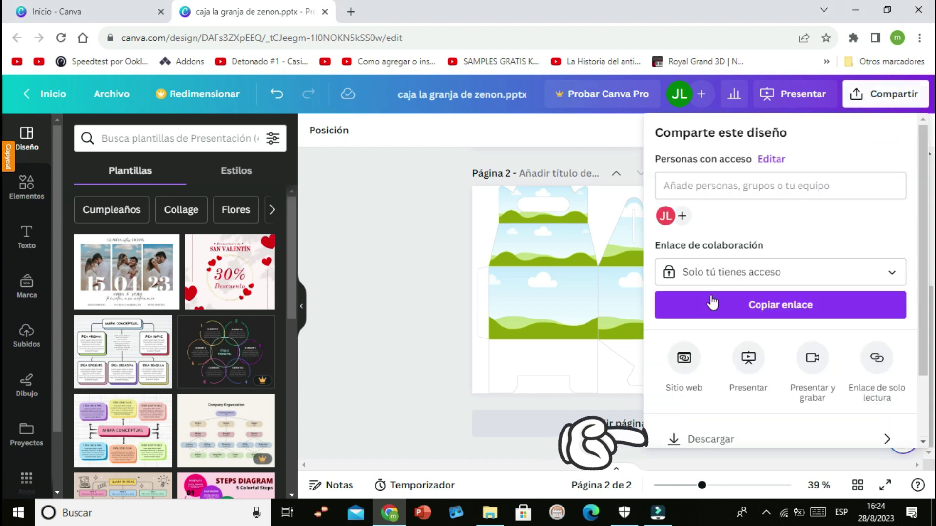
click(716, 441)
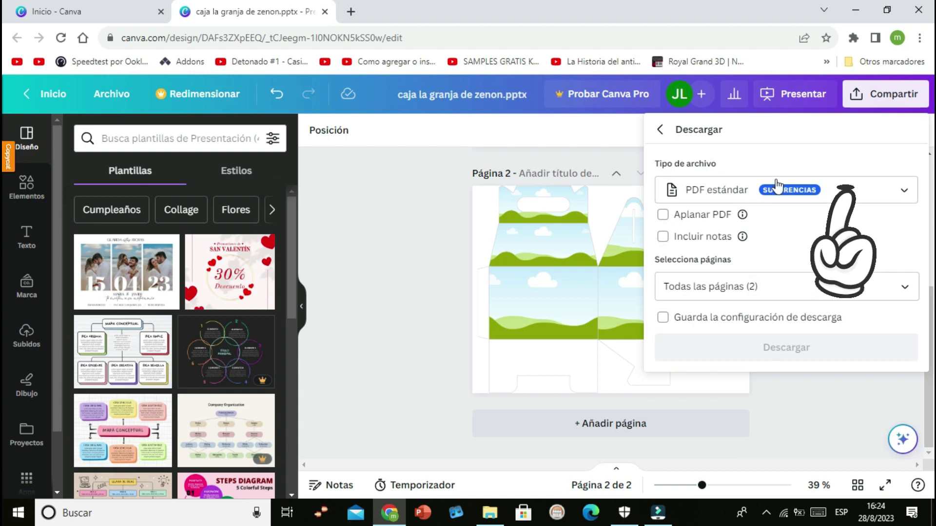
click(904, 193)
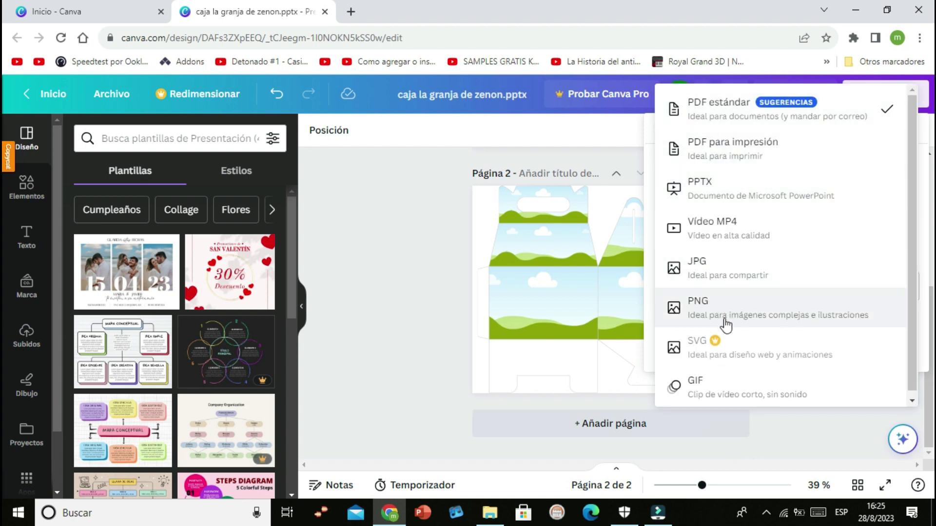
click(779, 149)
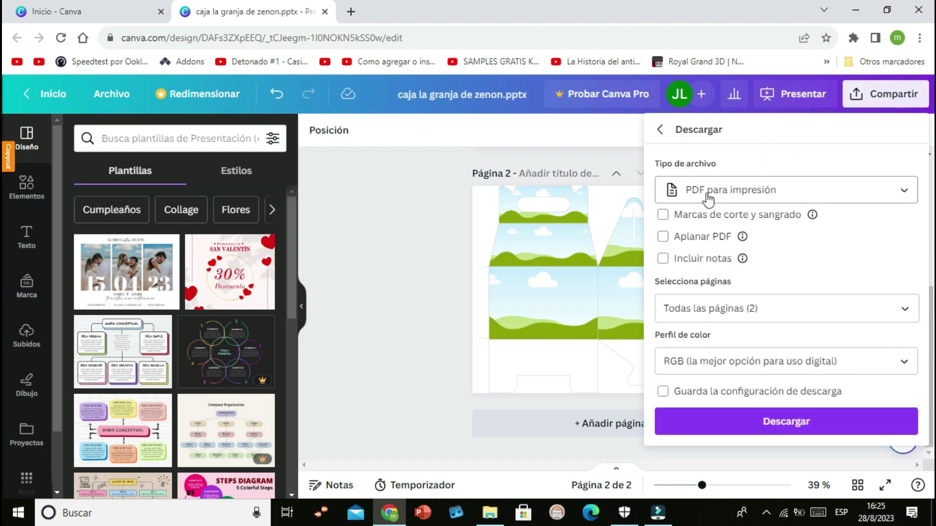
click(902, 237)
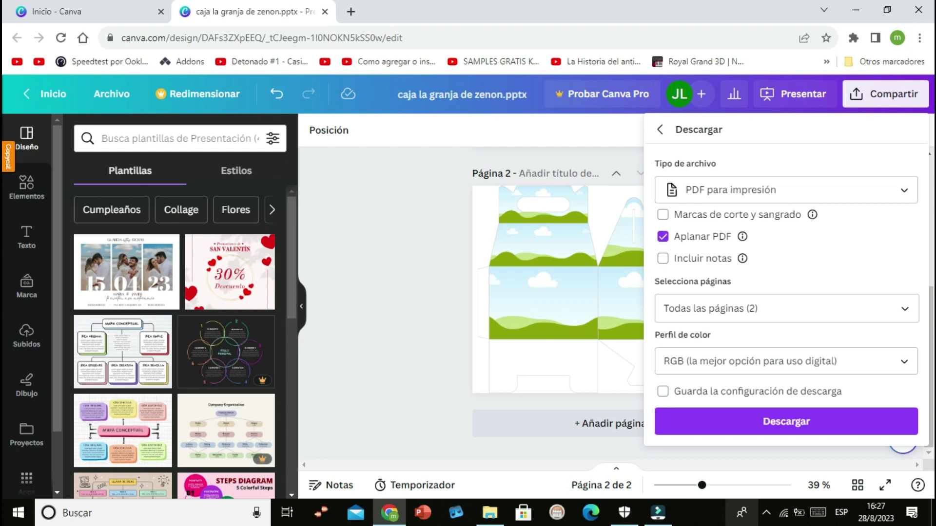
click(798, 430)
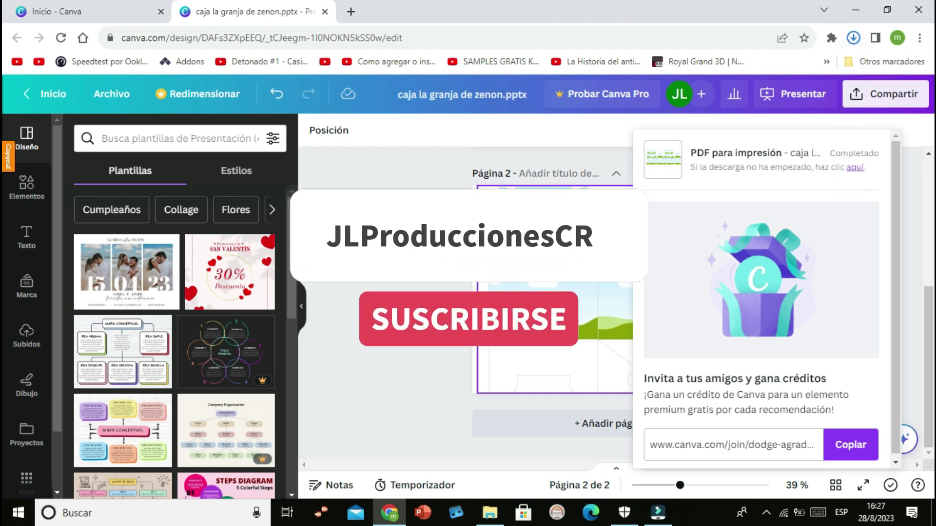
Step: Dismiss the download confirmation popup to return to page 2 in the editor
click(375, 293)
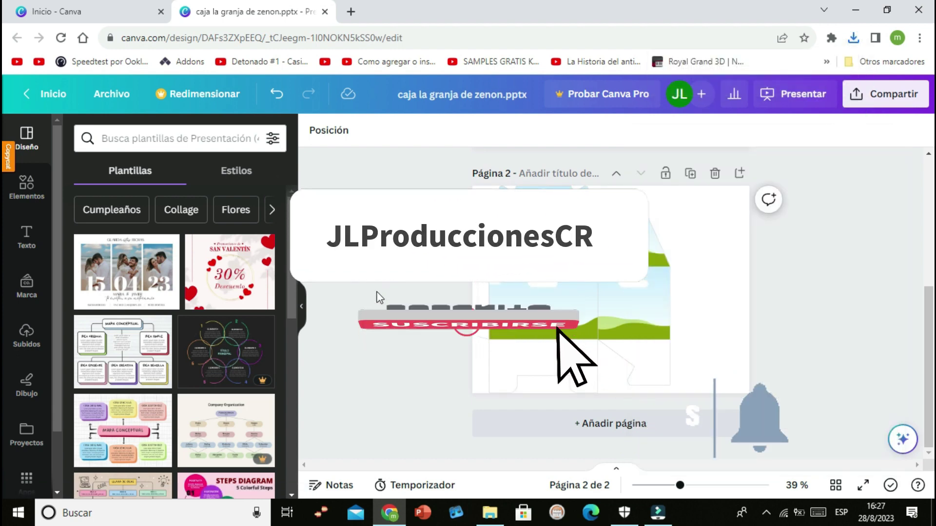